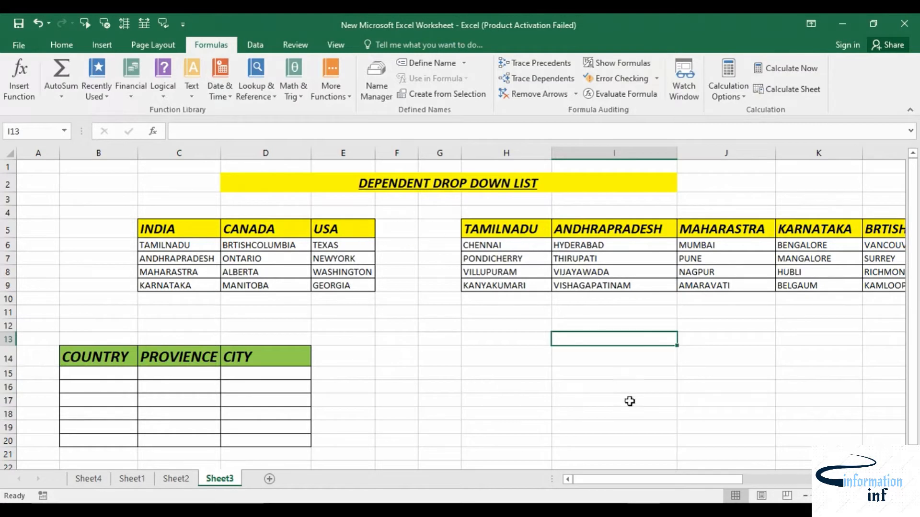
- Create named ranges from the country table C5:E9, using only the top row as names
left_click_drag(624, 479, 608, 459)
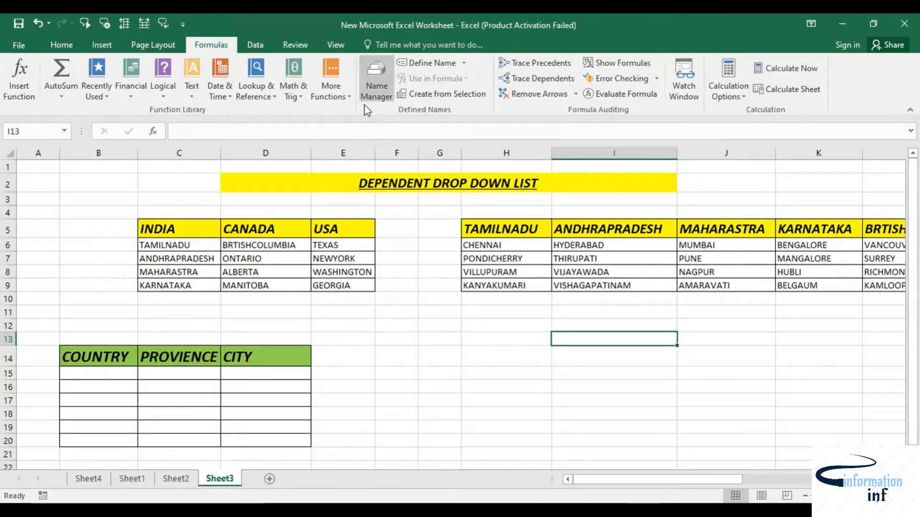
left_click_drag(160, 234, 347, 286)
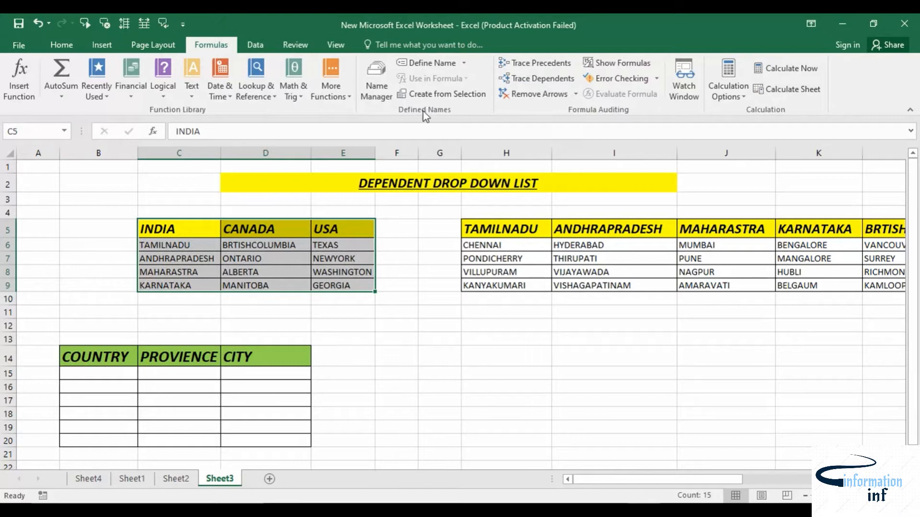
left_click(454, 96)
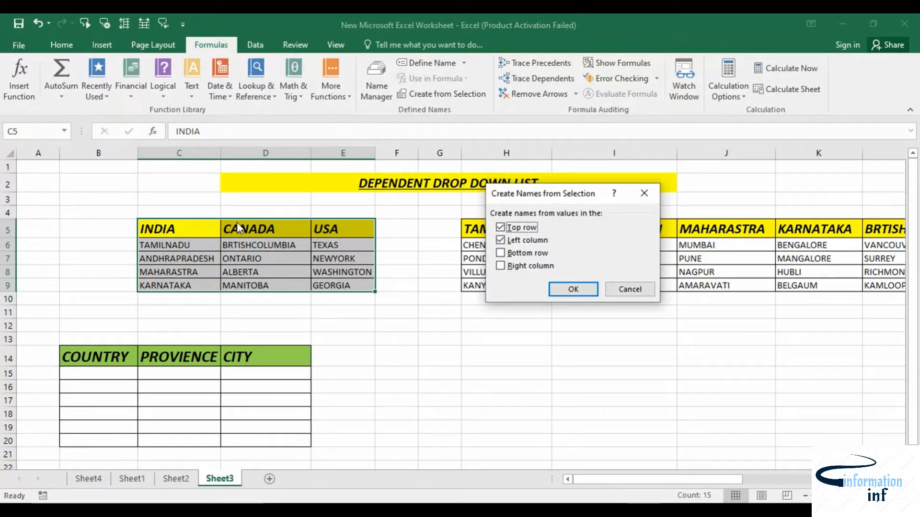
left_click(500, 240)
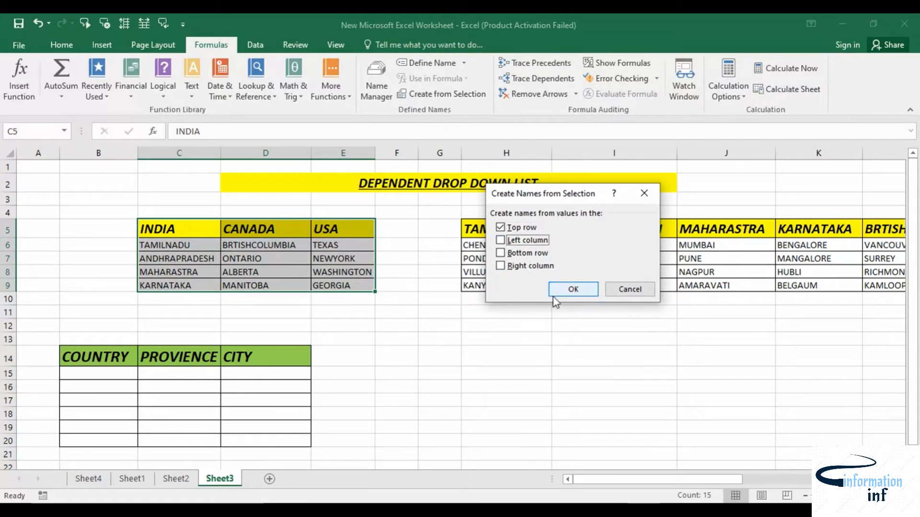
left_click(573, 289)
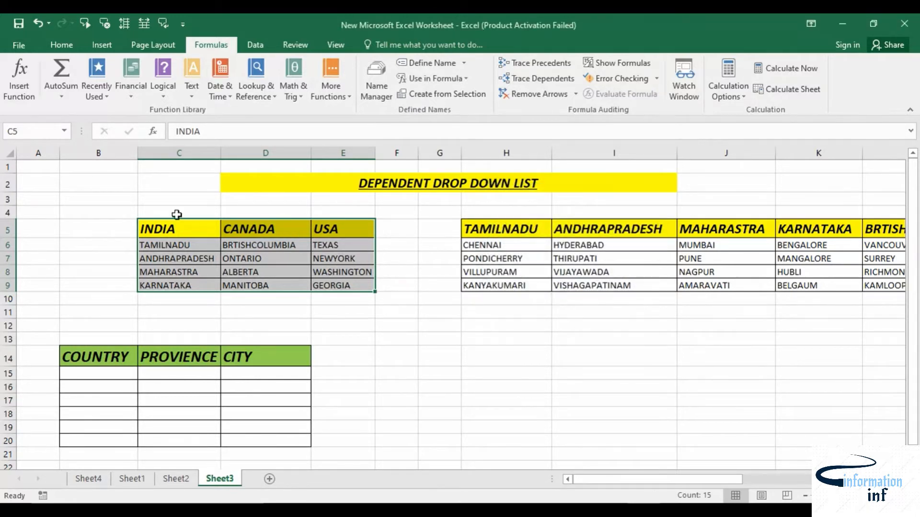
- Check the list of defined names for the three country ranges
left_click(175, 201)
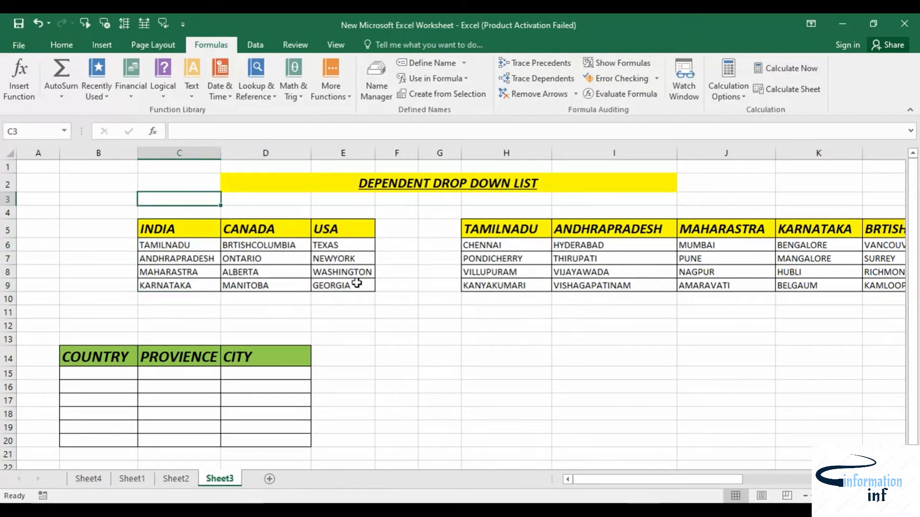
left_click(63, 133)
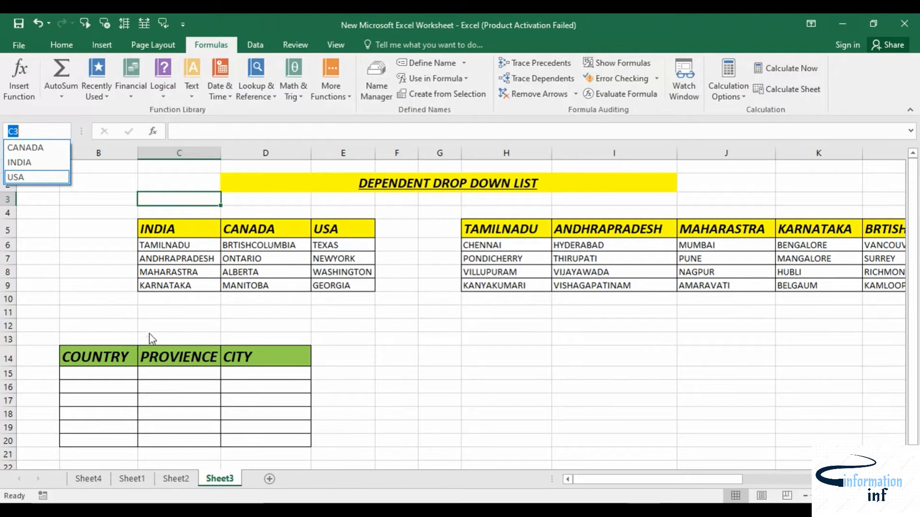
left_click(452, 328)
- Create named ranges from the province and city table H5:S9, using only the top row as names
left_click_drag(478, 230, 847, 288)
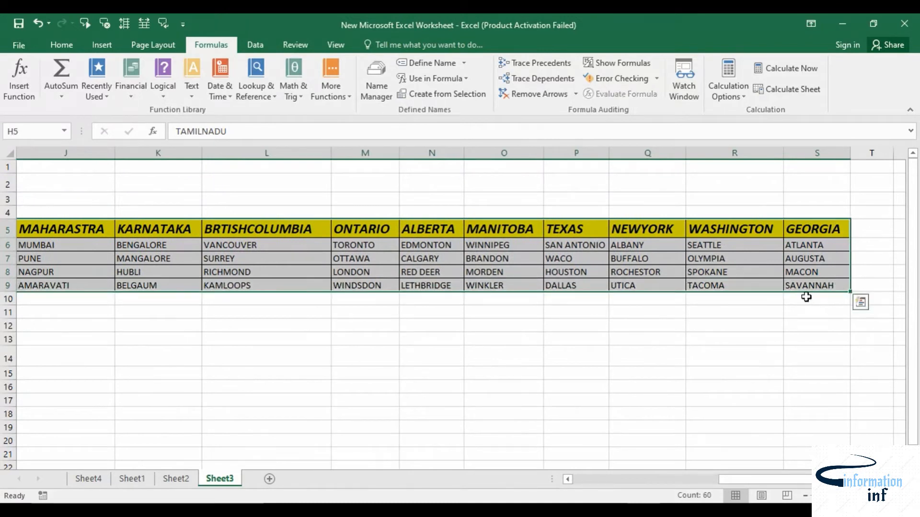
left_click(415, 98)
left_click(501, 240)
left_click(570, 293)
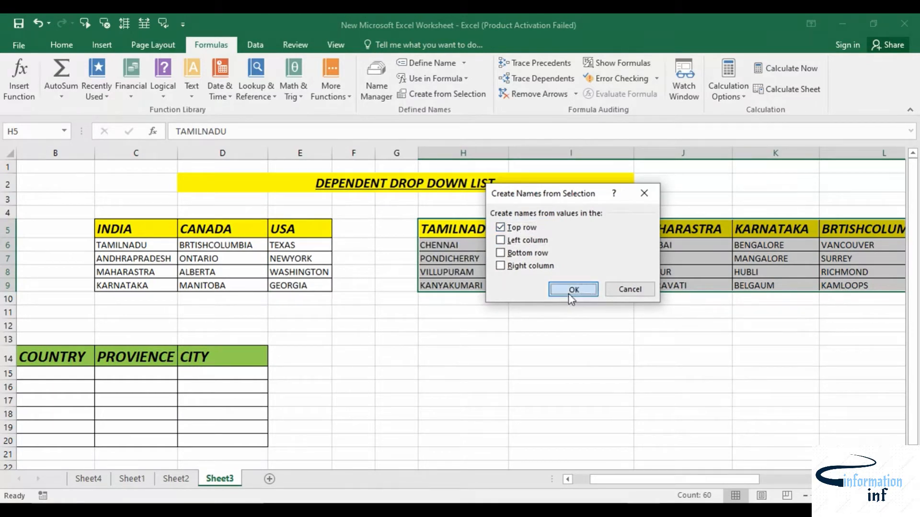
- Review all the country and province names in the name list and in the Name Manager
left_click(65, 130)
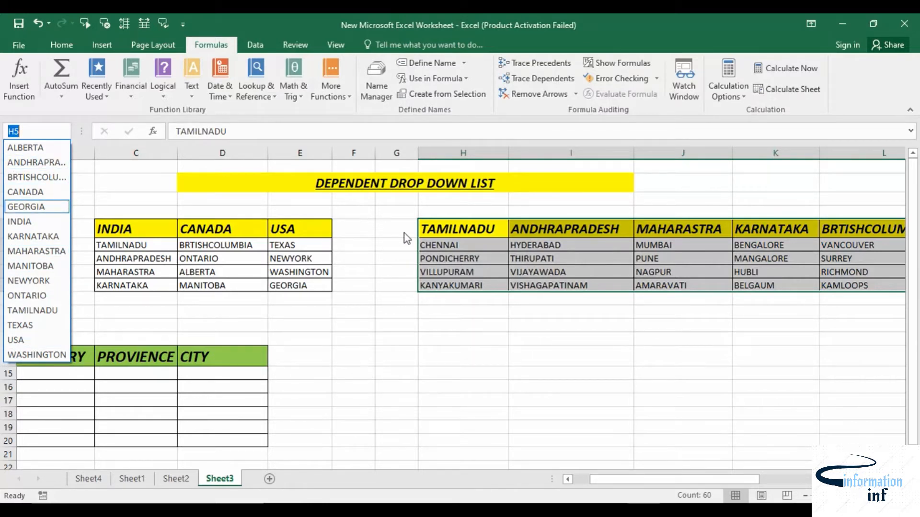
left_click(514, 367)
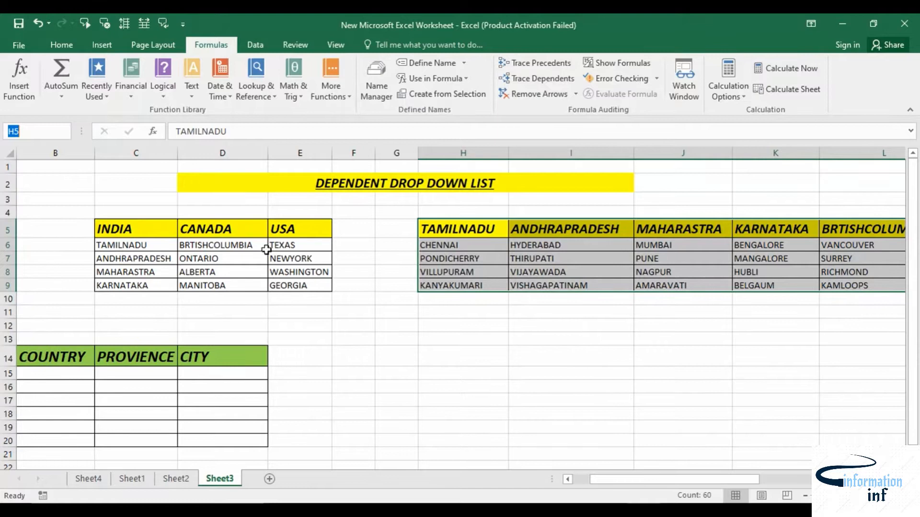
left_click(434, 362)
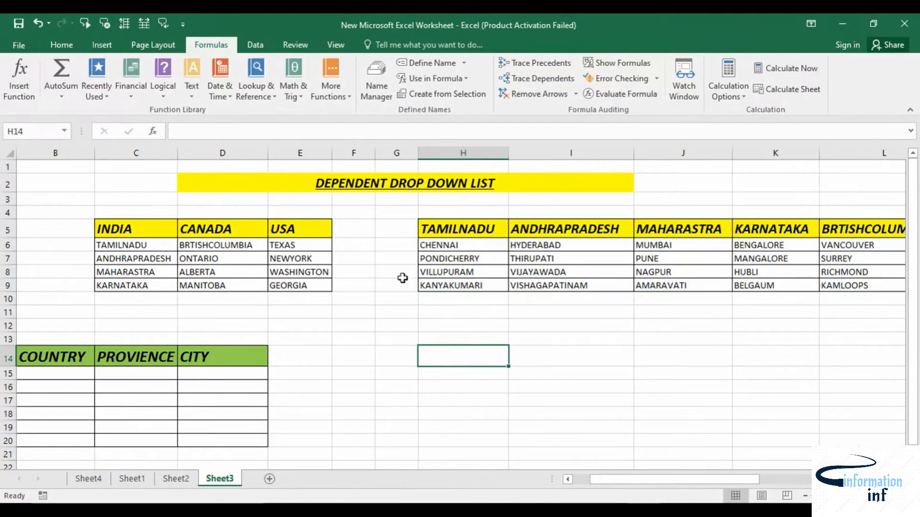
left_click(377, 91)
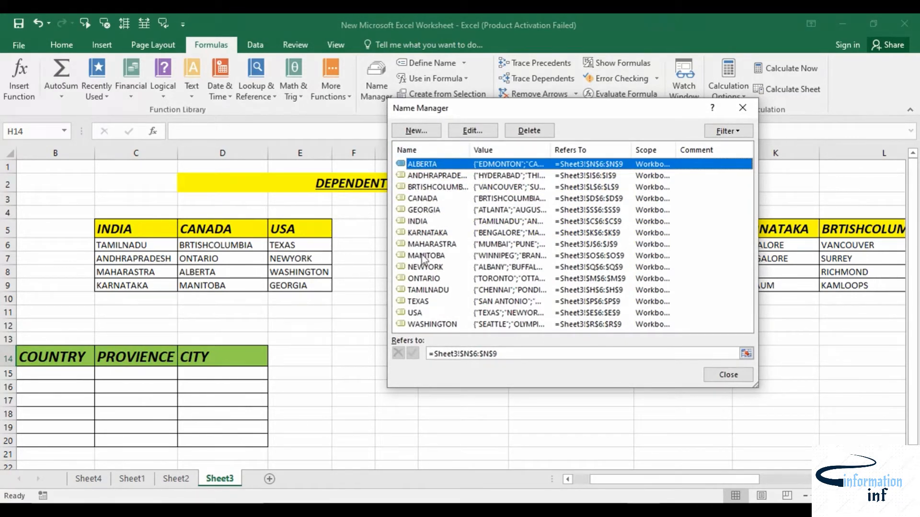
left_click(728, 374)
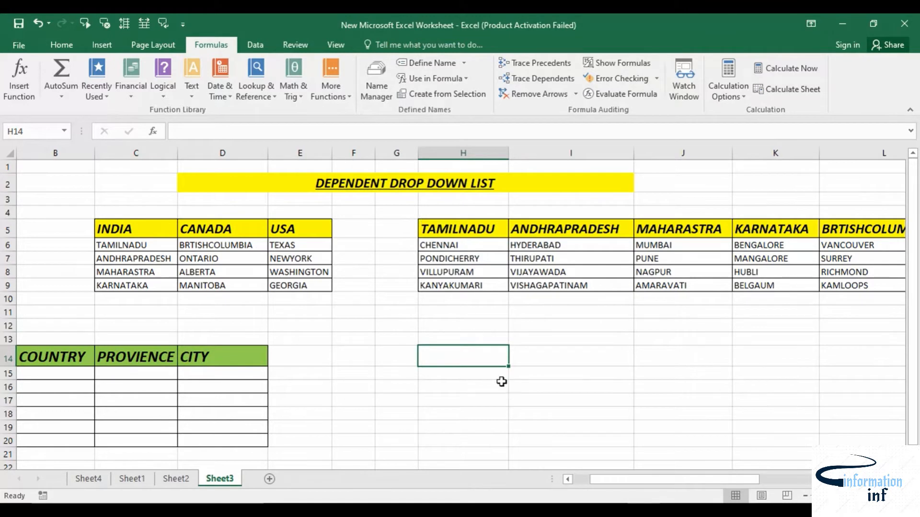
- Add a List data validation to the COUNTRY cells B15:B20 with source =$C$5:$E$5, and check the resulting drop-down in B15
left_click_drag(588, 482, 574, 482)
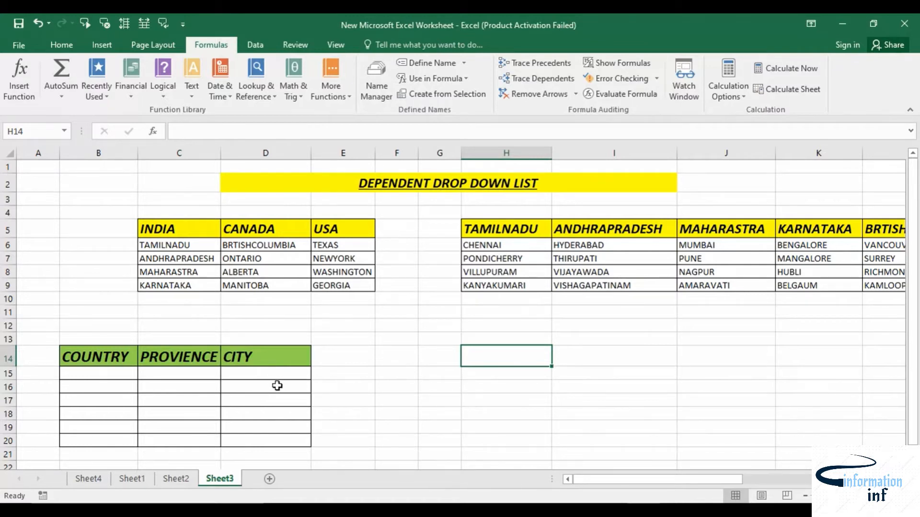
left_click_drag(109, 377, 111, 441)
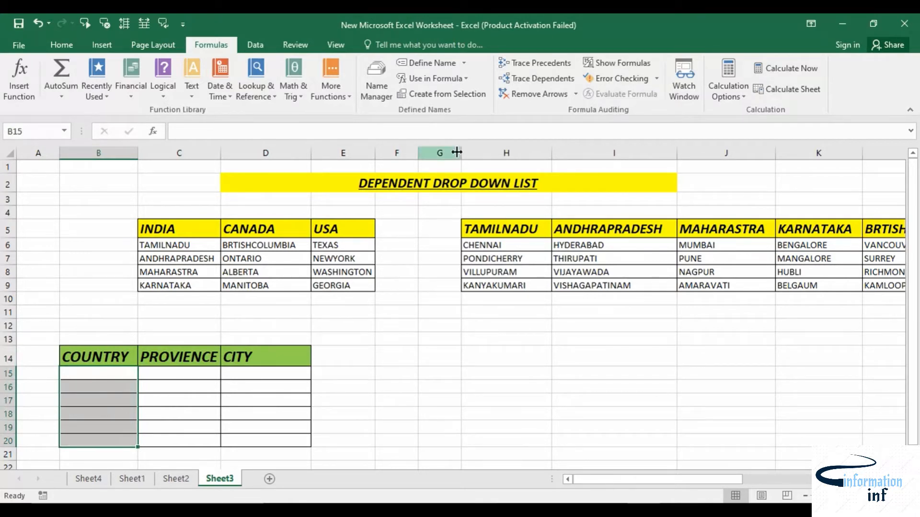
left_click(255, 45)
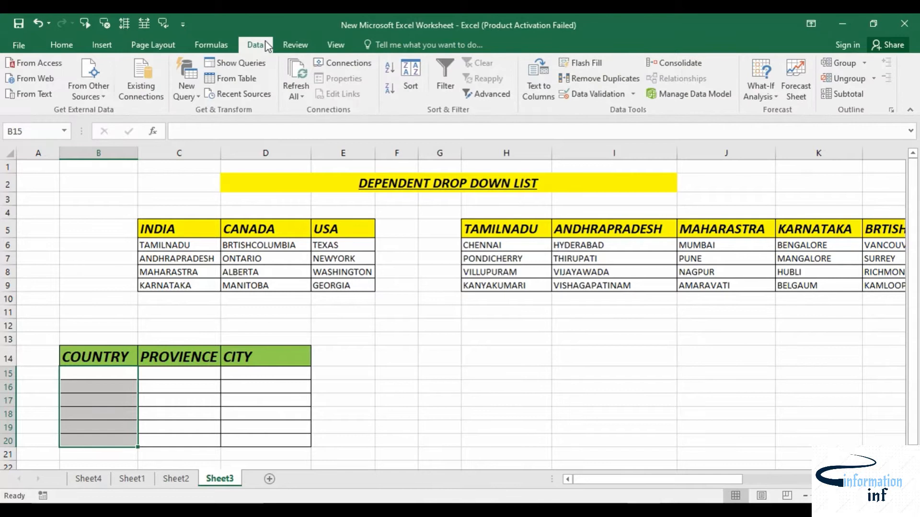
left_click(580, 95)
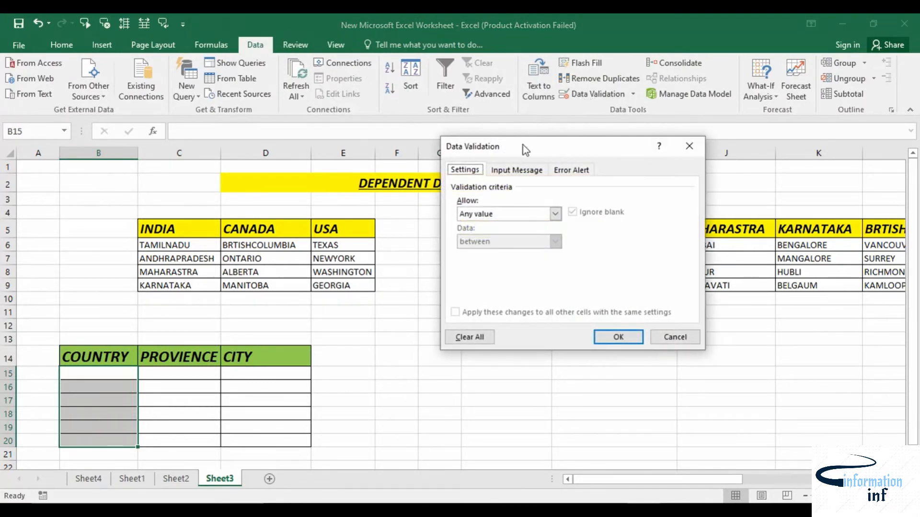
left_click(554, 214)
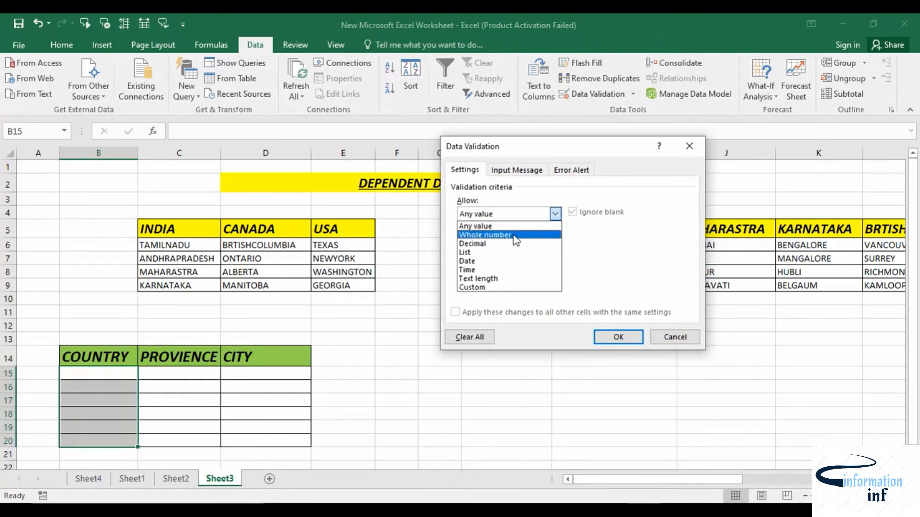
left_click(495, 251)
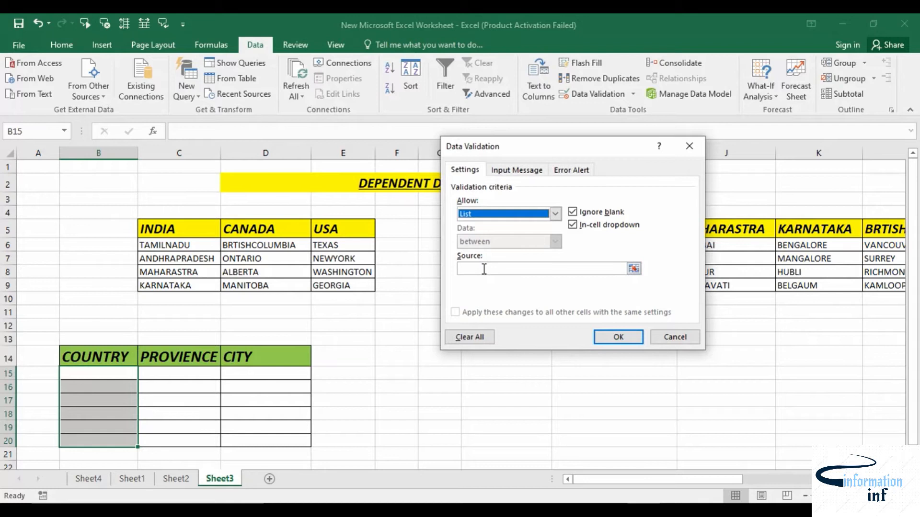
left_click(484, 269)
left_click_drag(177, 228, 323, 233)
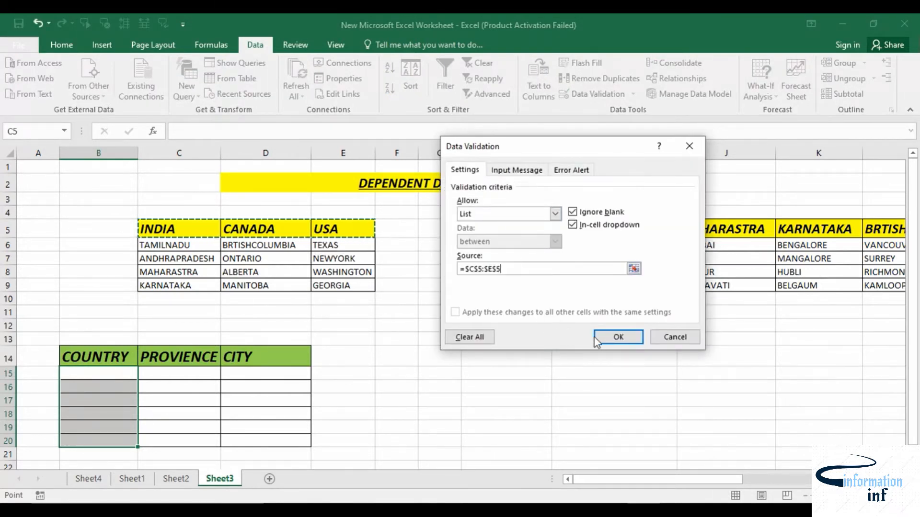
left_click(608, 337)
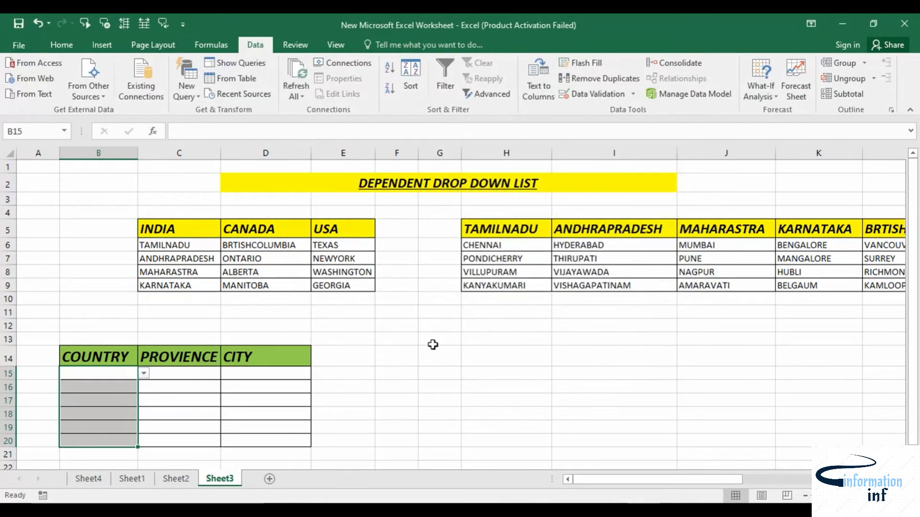
left_click(144, 374)
left_click(144, 373)
- Start a data validation on the PROVIENCE cells C15:C20 and set it to allow a List
left_click(185, 373)
left_click_drag(185, 374, 181, 437)
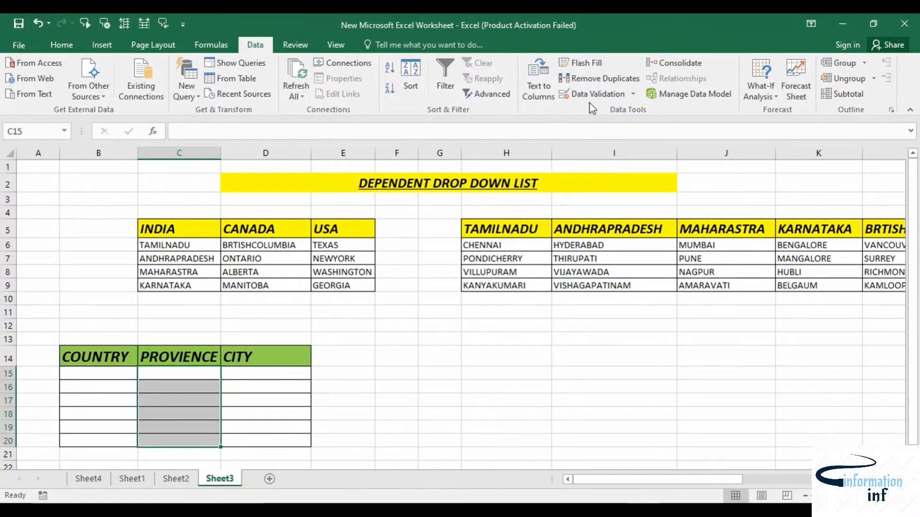
left_click(591, 96)
left_click(554, 214)
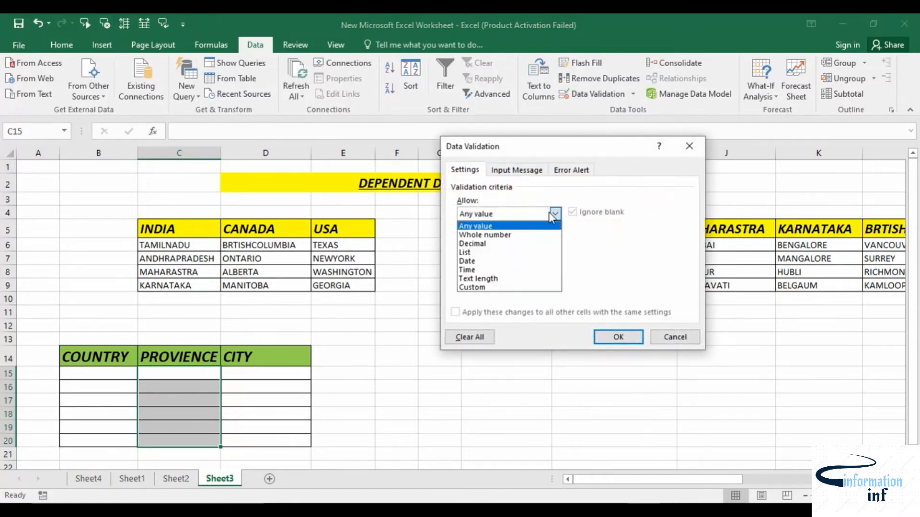
left_click(472, 254)
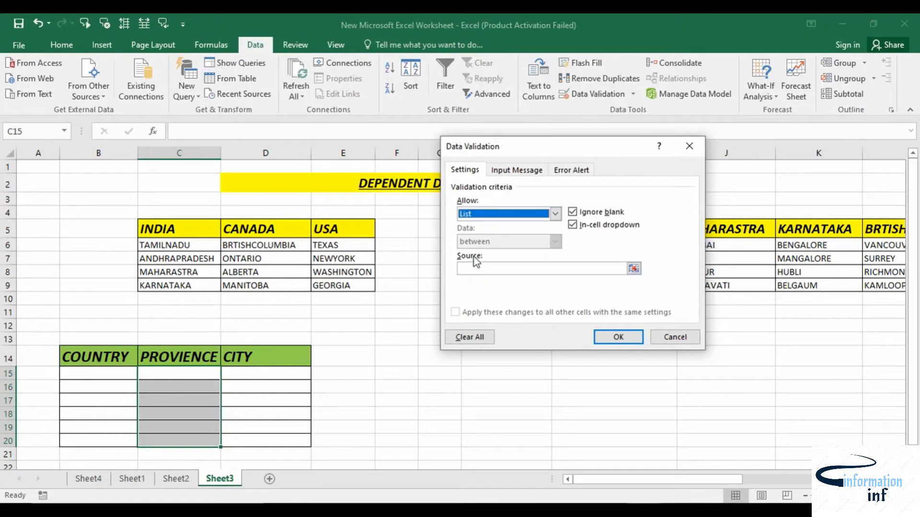
- Set the PROVIENCE list source to =INDIRECT($B15), with only the column absolute, and apply the validation
left_click(485, 268)
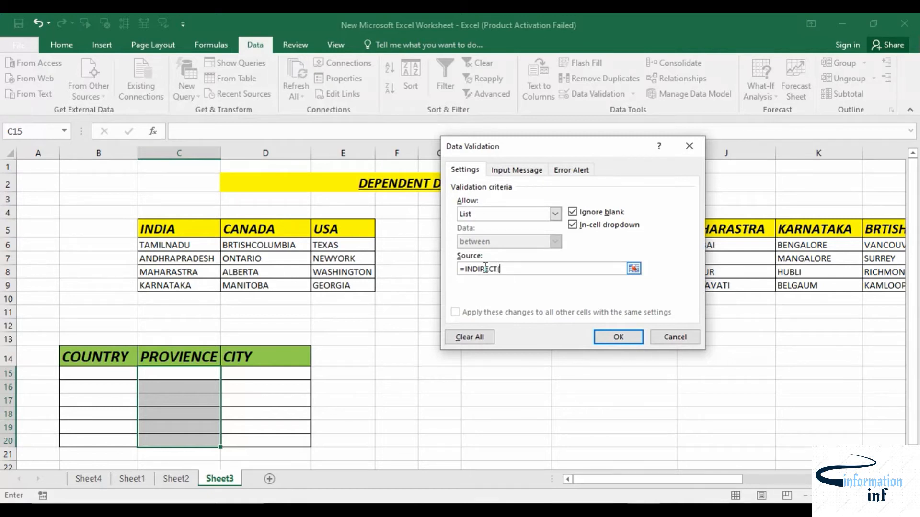
left_click(102, 375)
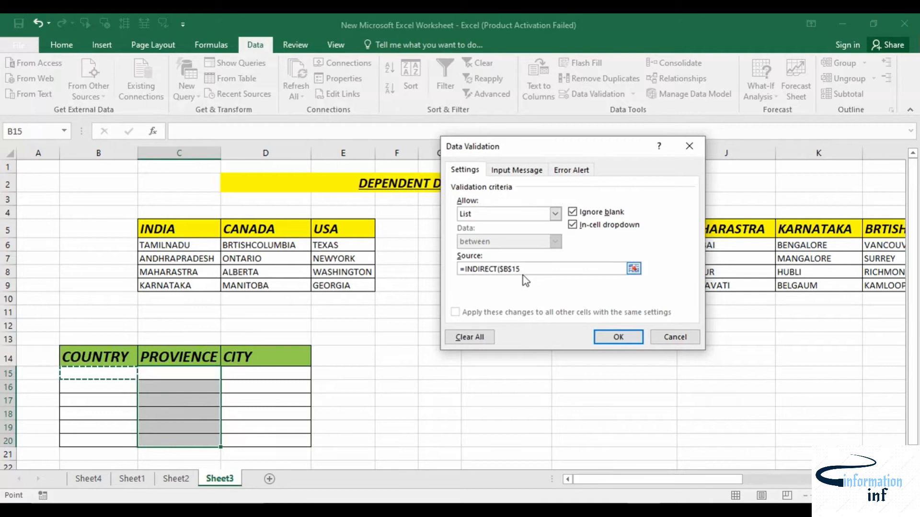
left_click(611, 510)
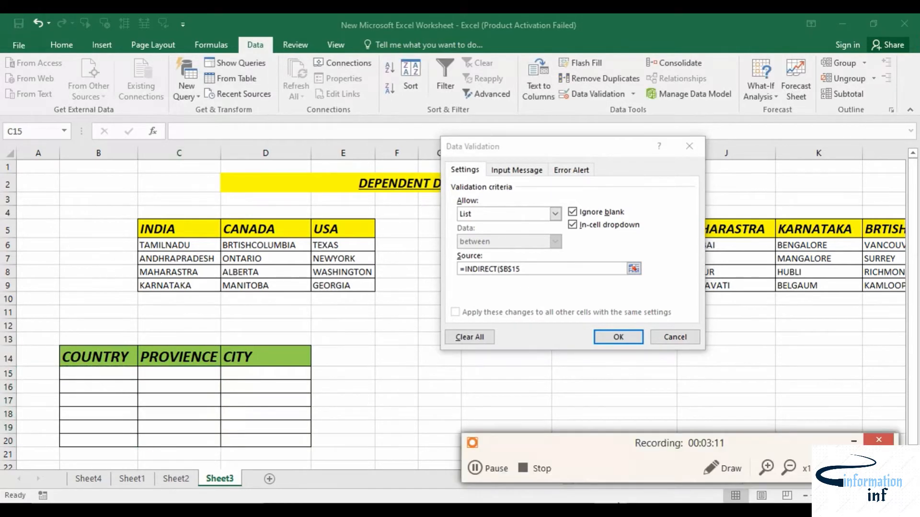
left_click(765, 467)
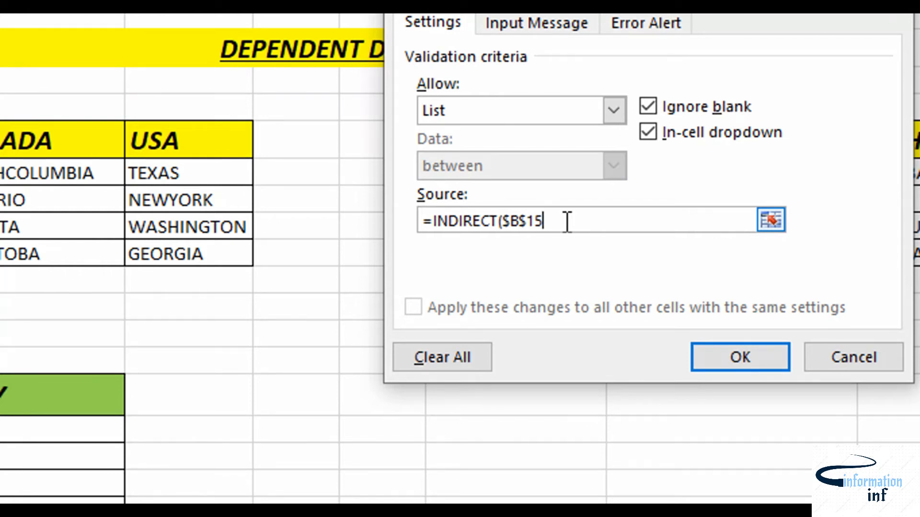
key("F4")
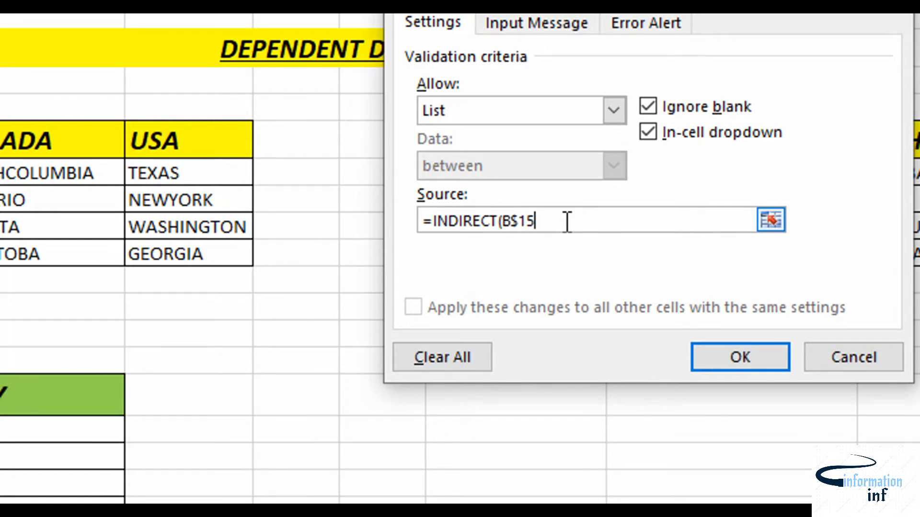
key("F4")
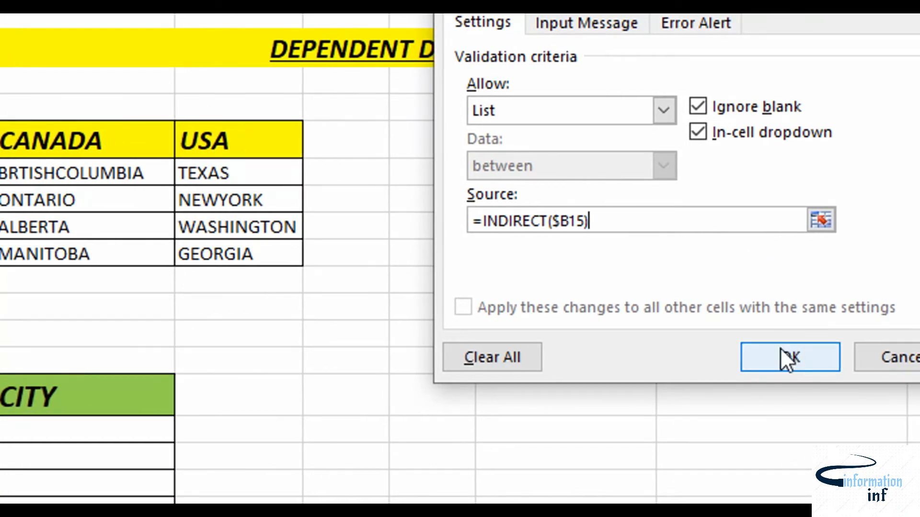
left_click(800, 360)
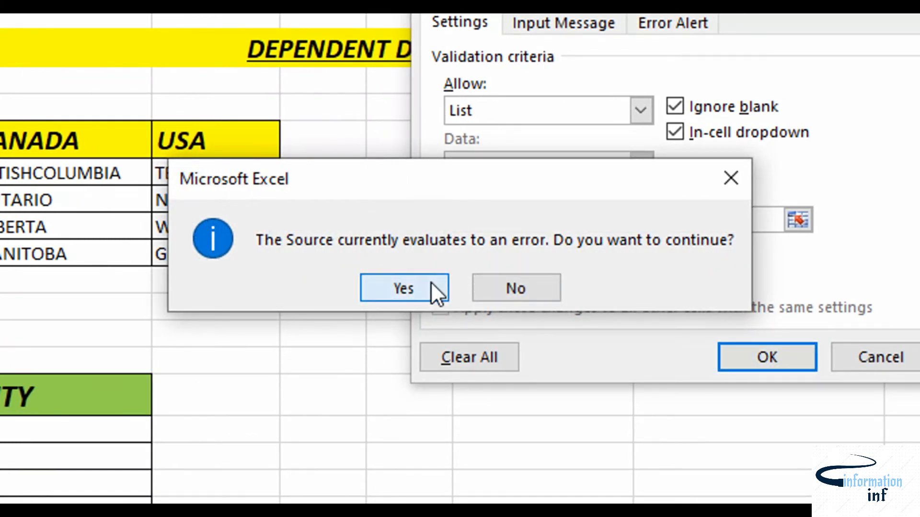
left_click(432, 282)
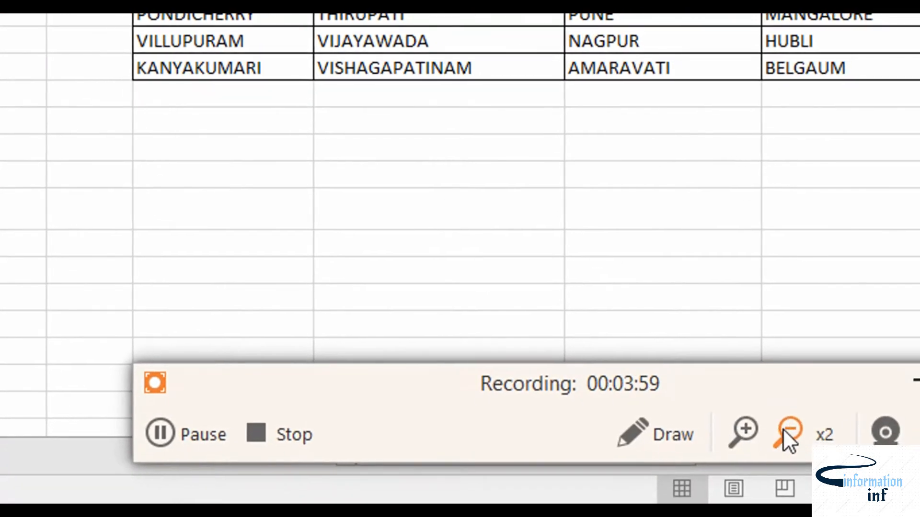
left_click(816, 436)
left_click(854, 439)
- Start a data validation on the CITY cells D15:D20 and set it to allow a List
left_click_drag(179, 373, 178, 440)
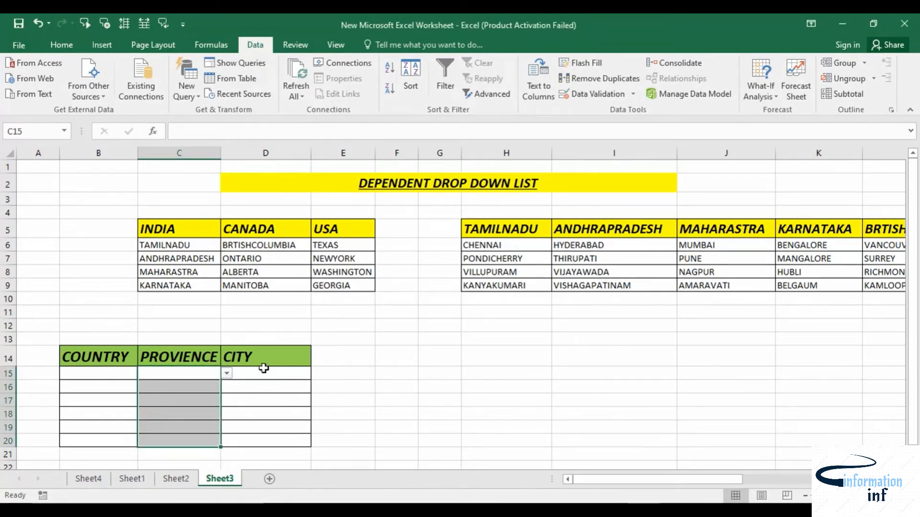
left_click_drag(262, 381, 272, 439)
left_click(594, 94)
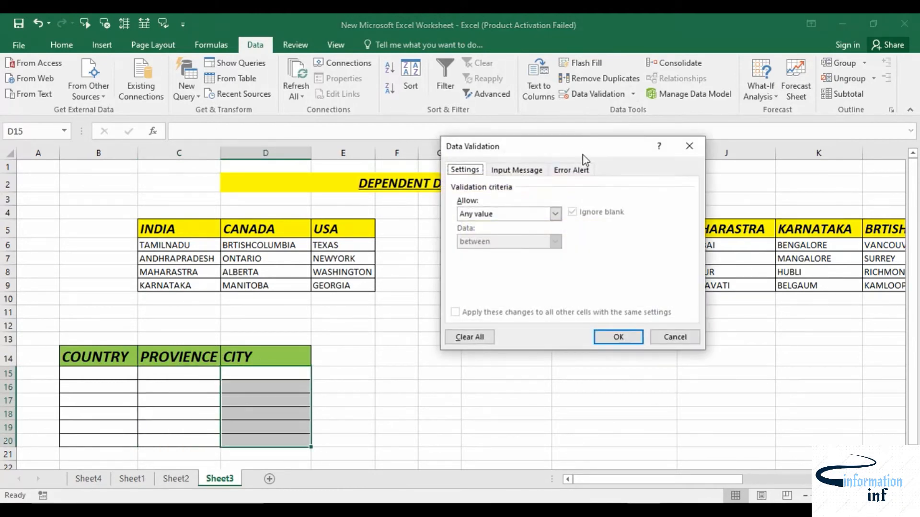
left_click(551, 218)
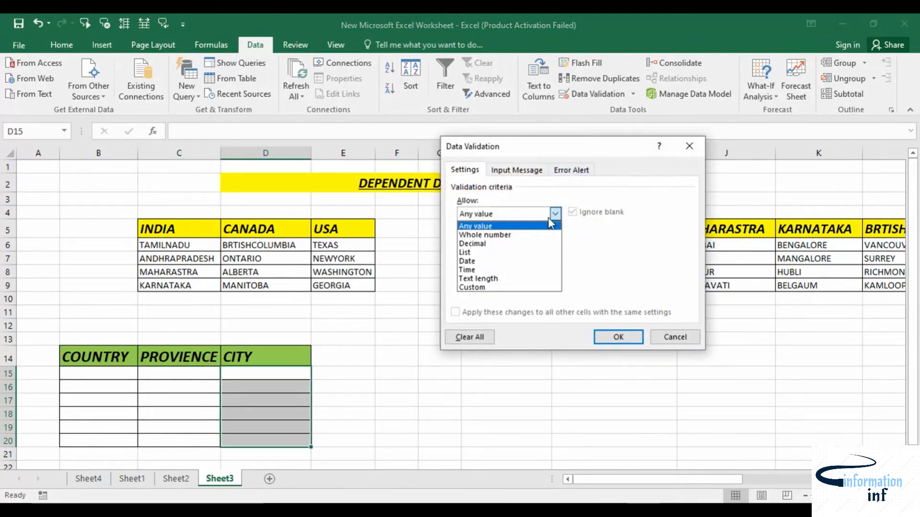
left_click(491, 257)
- Set the CITY list source to =INDIRECT($C15), with only the column absolute, and apply the validation
left_click(513, 268)
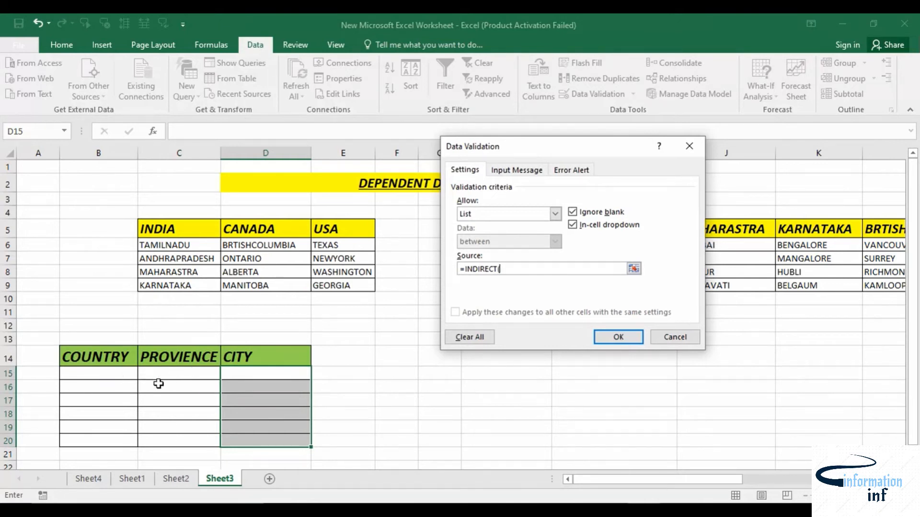
left_click(181, 378)
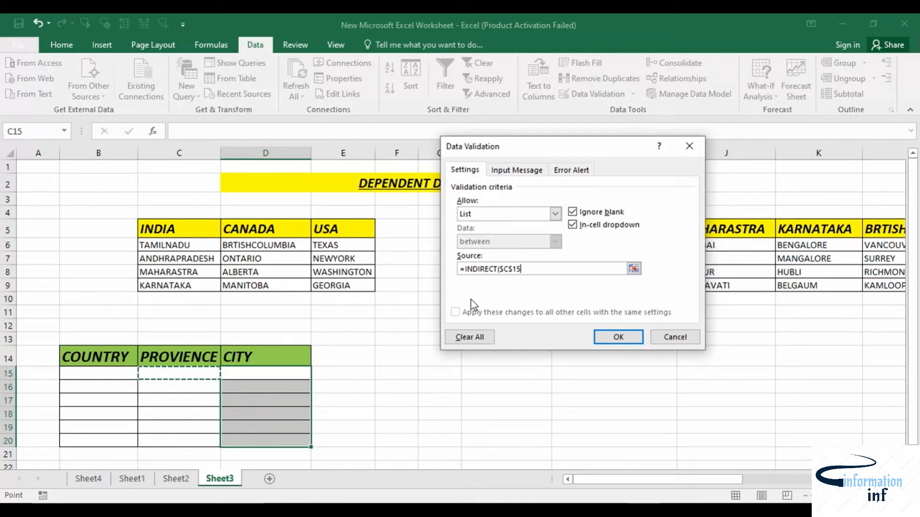
key("F4")
key("F4")
type(")")
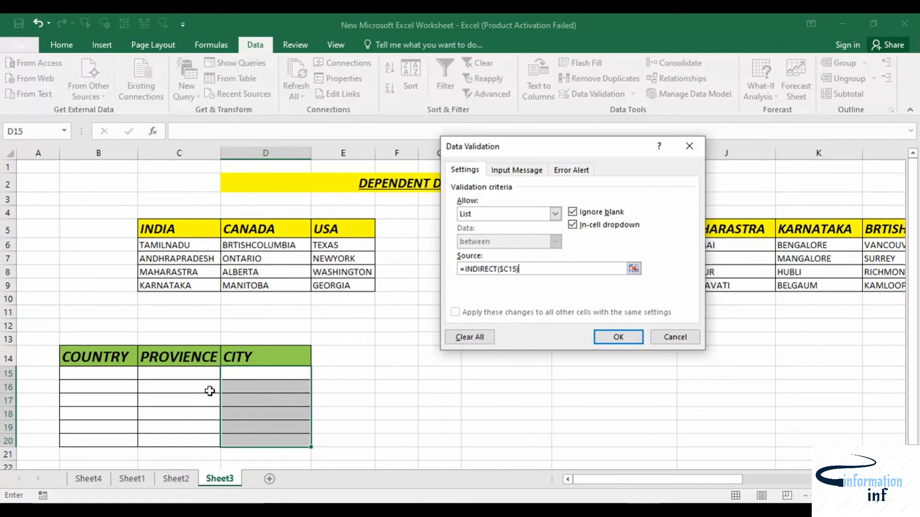
left_click(616, 335)
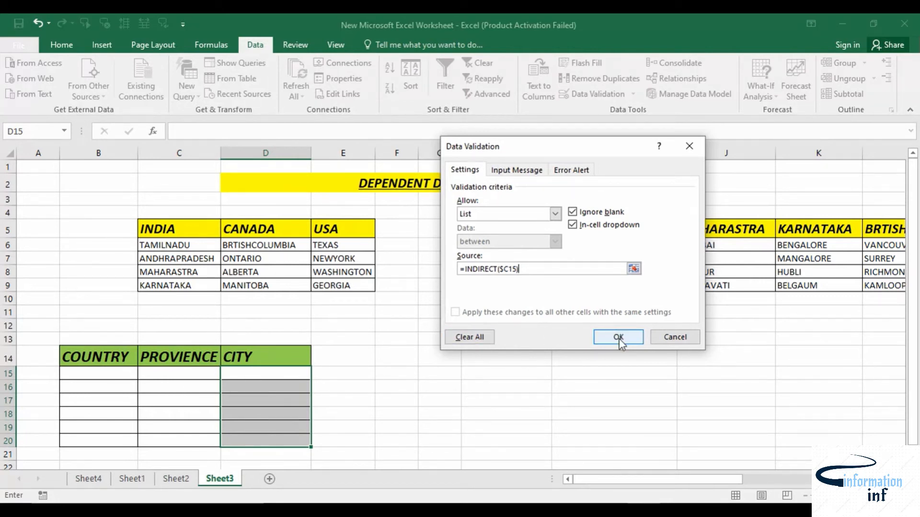
left_click(434, 302)
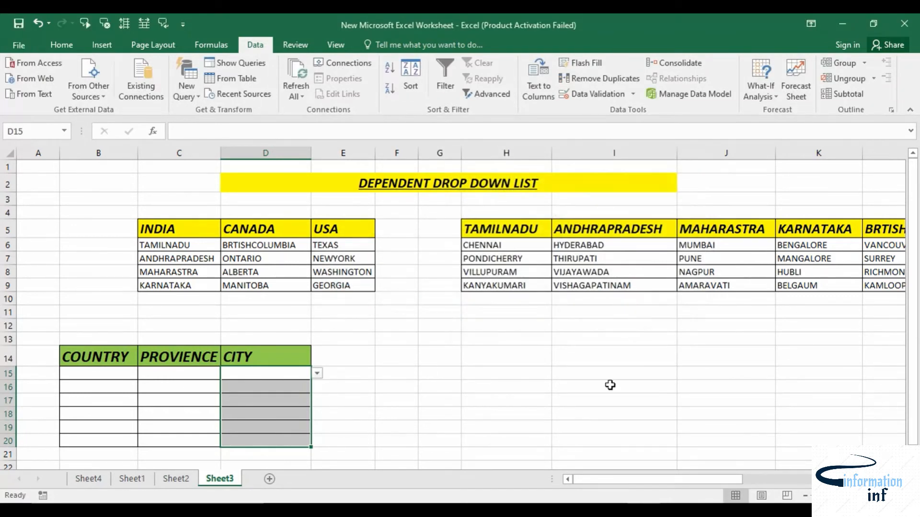
- Check the COUNTRY, PROVIENCE and CITY cells of row 15 for their drop-down arrows
left_click(111, 376)
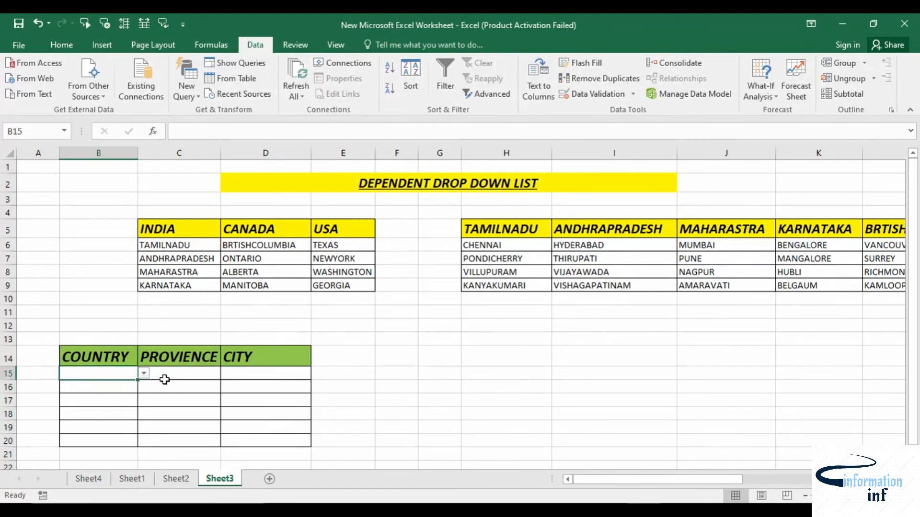
left_click(178, 381)
left_click(249, 380)
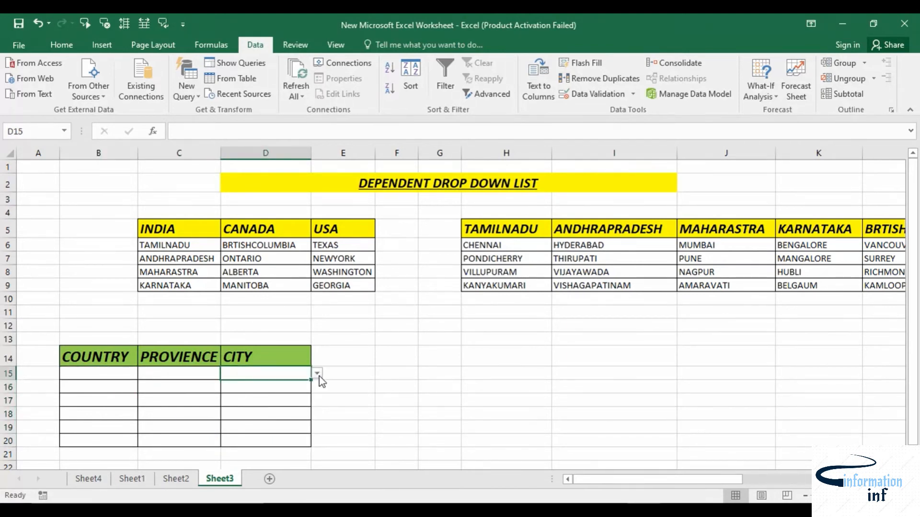
left_click(184, 376)
left_click(115, 372)
left_click(110, 398)
left_click(235, 412)
- Fill row 15 from its drop-down lists with country INDIA, province TAMILNADU and city CHENNAI
left_click(115, 374)
left_click(143, 373)
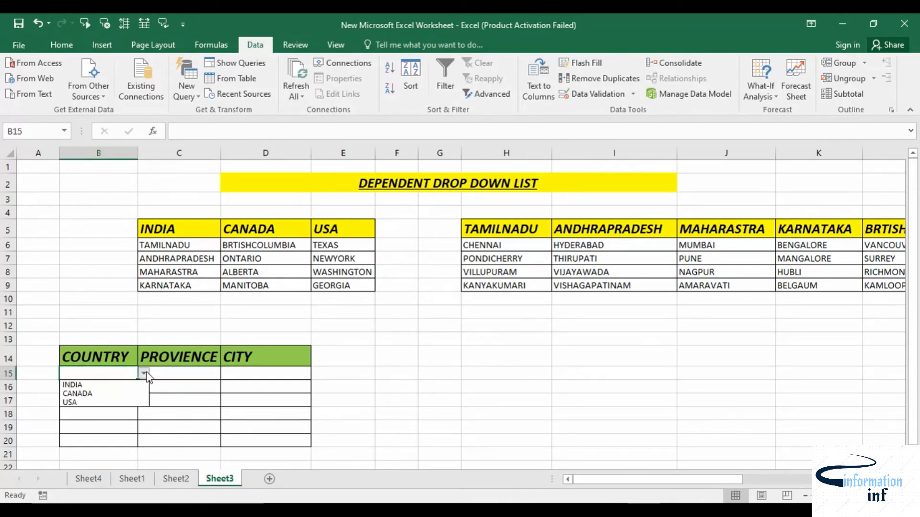
left_click(115, 386)
left_click(216, 375)
left_click(227, 374)
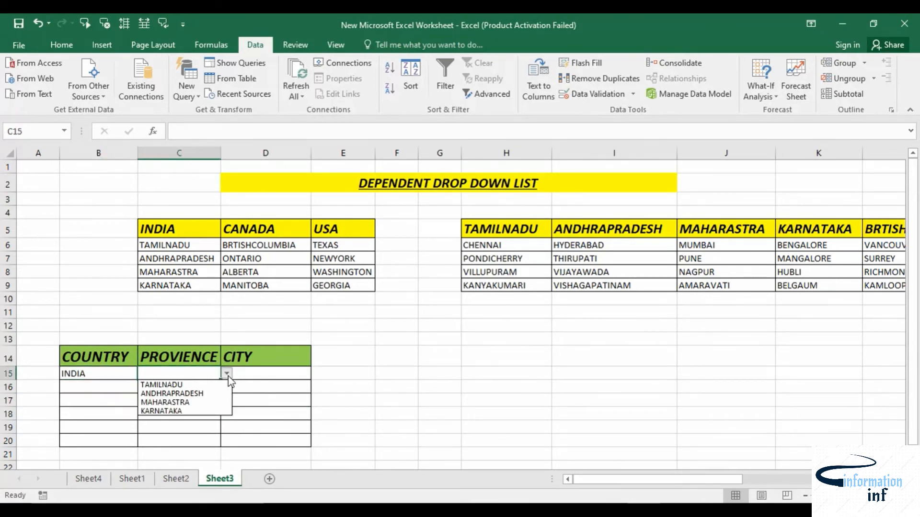
left_click(198, 385)
left_click(263, 376)
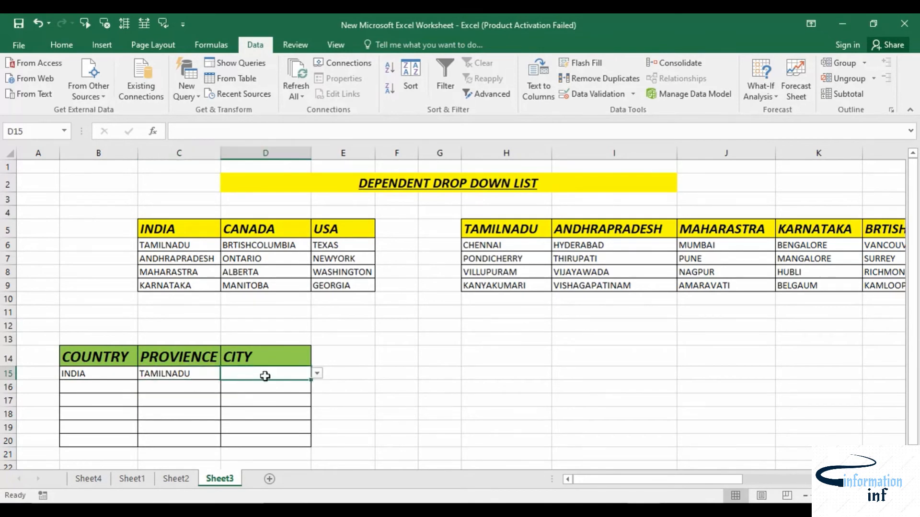
left_click(317, 374)
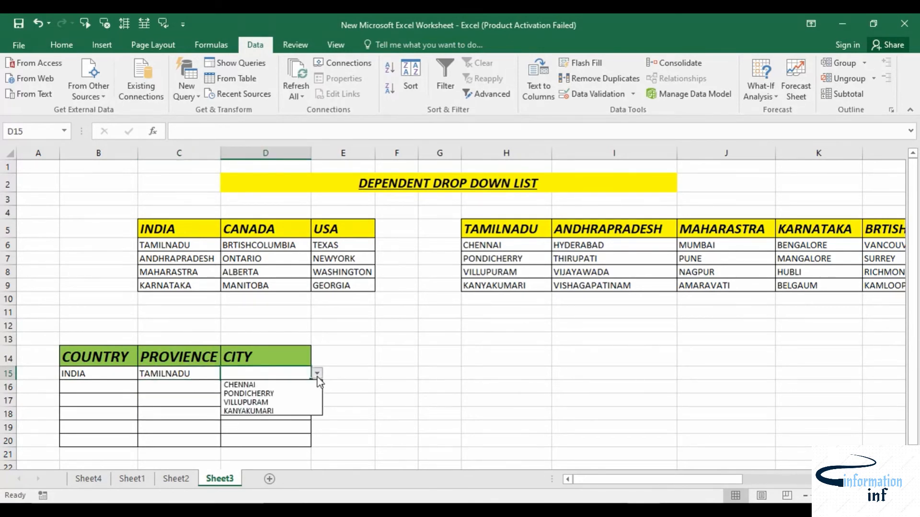
left_click(265, 386)
- Change the row 15 province to ANDHRAPRADESH and choose HYDERABAD from its dependent city list
left_click(173, 374)
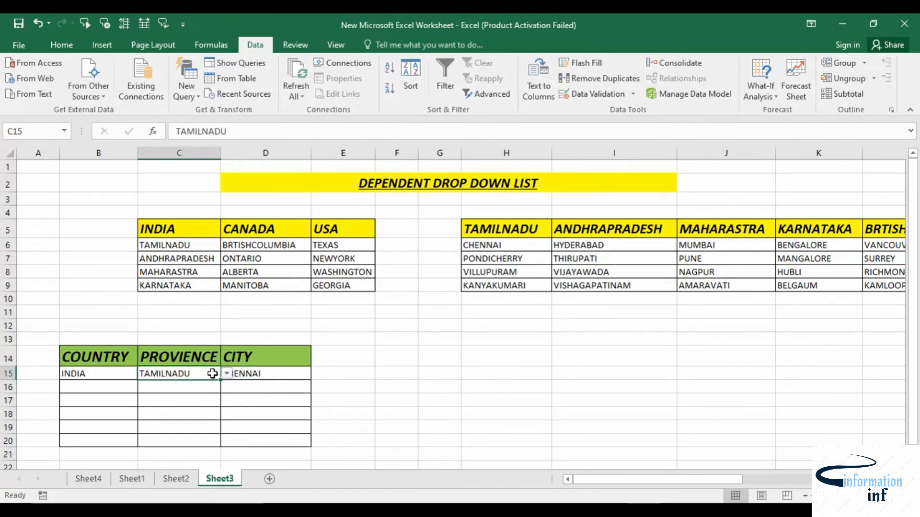
left_click(226, 374)
left_click(194, 393)
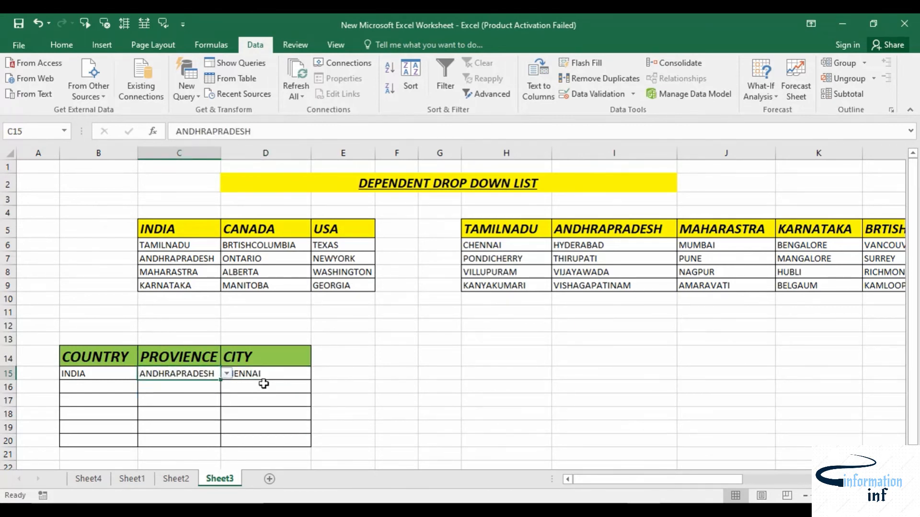
left_click(304, 374)
left_click(317, 373)
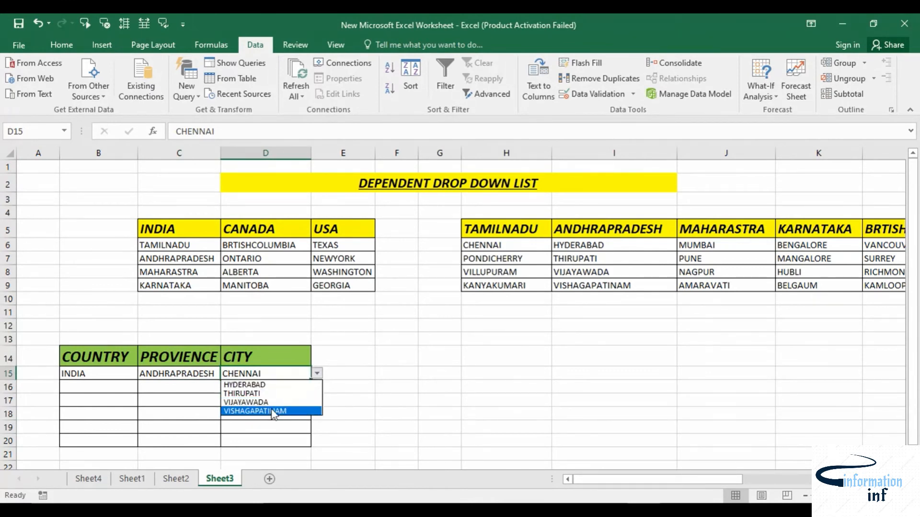
left_click(249, 385)
- Switch the row 15 province to MAHARASTRA and choose MUMBAI as its city
left_click(218, 372)
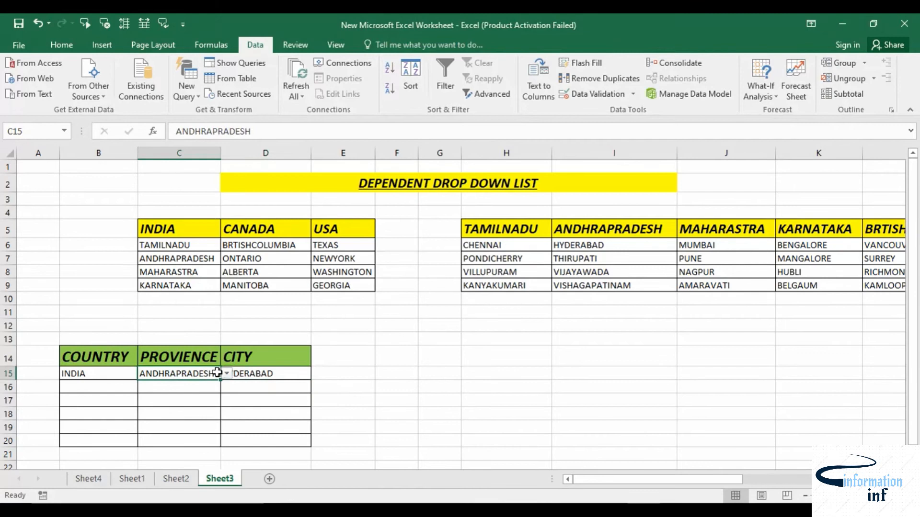
left_click(226, 373)
left_click(187, 402)
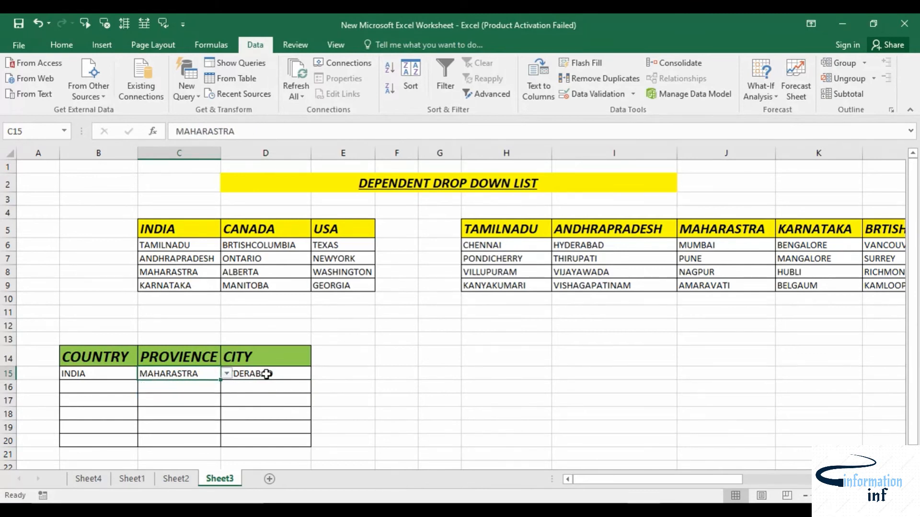
left_click(263, 373)
left_click(317, 373)
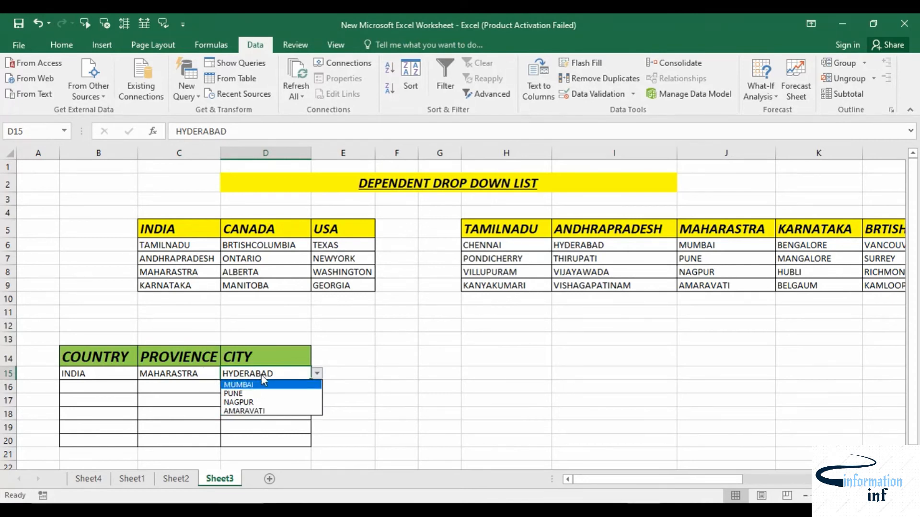
left_click(259, 391)
- Set the row 15 province to KARNATAKA and its city to HUBLI using the drop-down lists
left_click(211, 373)
left_click(226, 374)
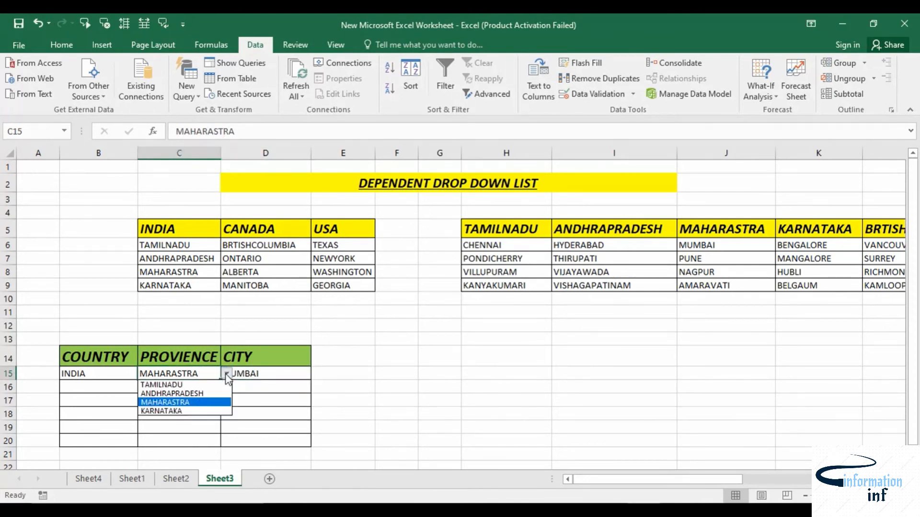
left_click(183, 411)
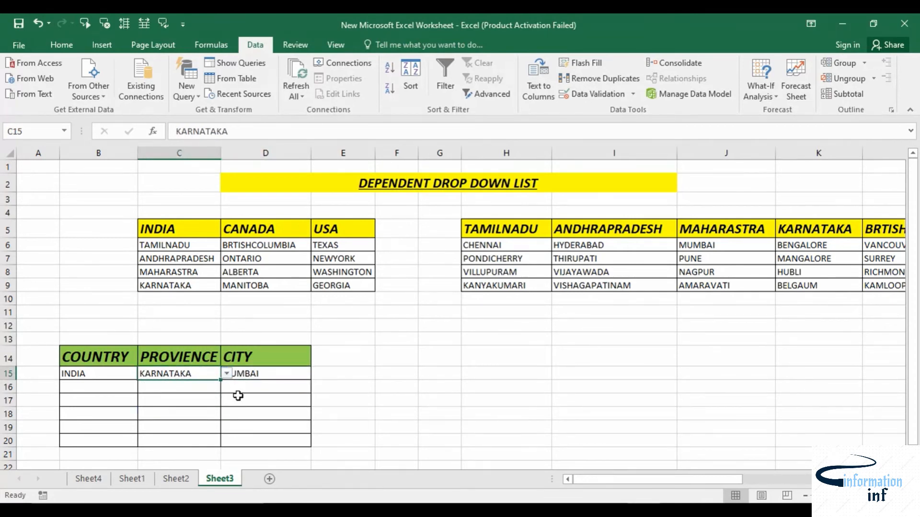
left_click(270, 379)
left_click(316, 373)
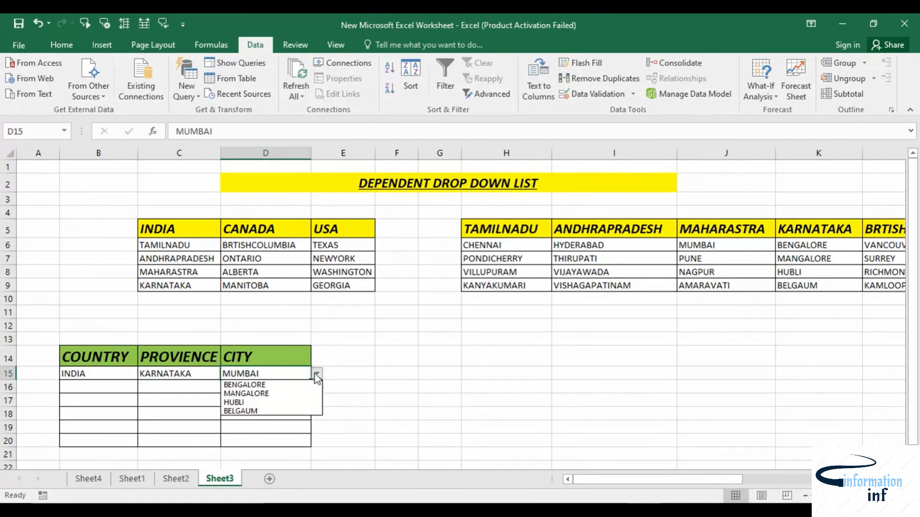
left_click(266, 402)
- Fill row 16 from its drop-down lists with country CANADA, province BRTISHCOLUMBIA and city VANCOUVER
left_click(82, 387)
left_click(143, 387)
left_click(109, 407)
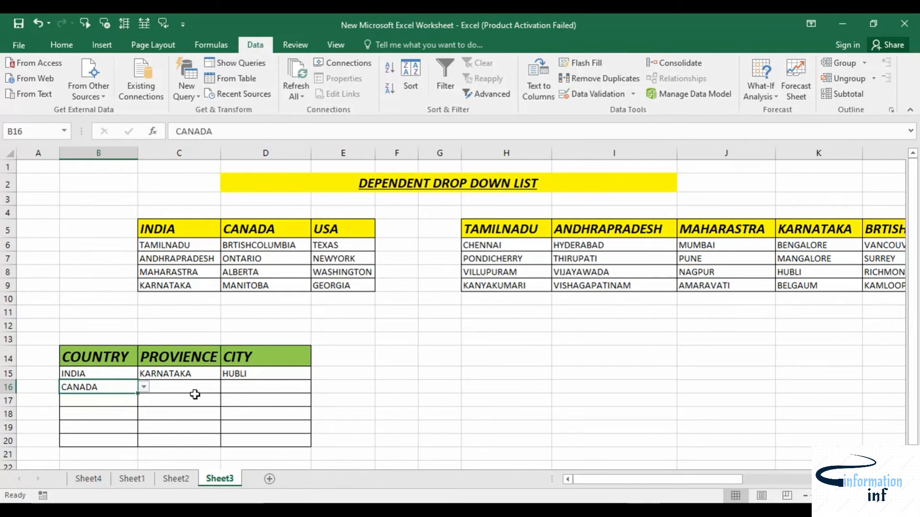
left_click(197, 387)
left_click(226, 388)
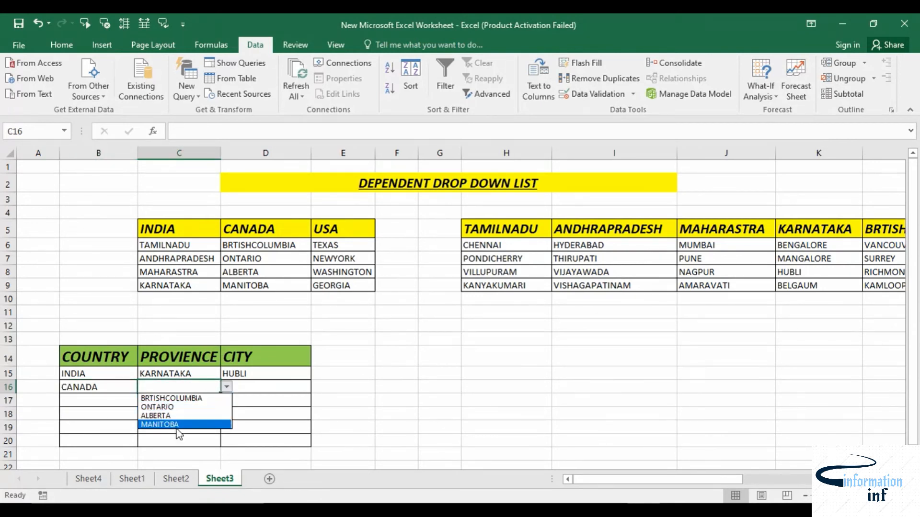
left_click(190, 398)
left_click(266, 387)
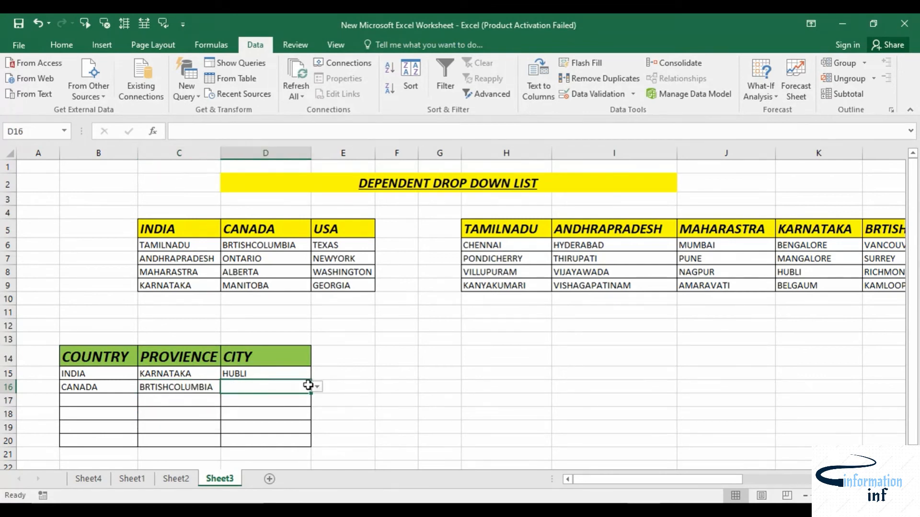
left_click(316, 387)
left_click(280, 384)
left_click(316, 388)
left_click(283, 398)
- Change the row 16 province to ONTARIO and choose TORONTO from its dependent city list
left_click(216, 386)
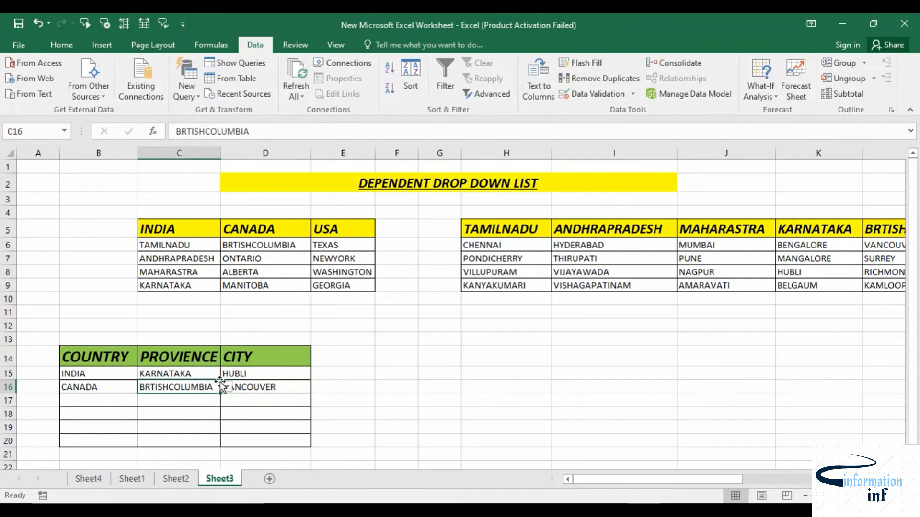
left_click(225, 387)
left_click(177, 412)
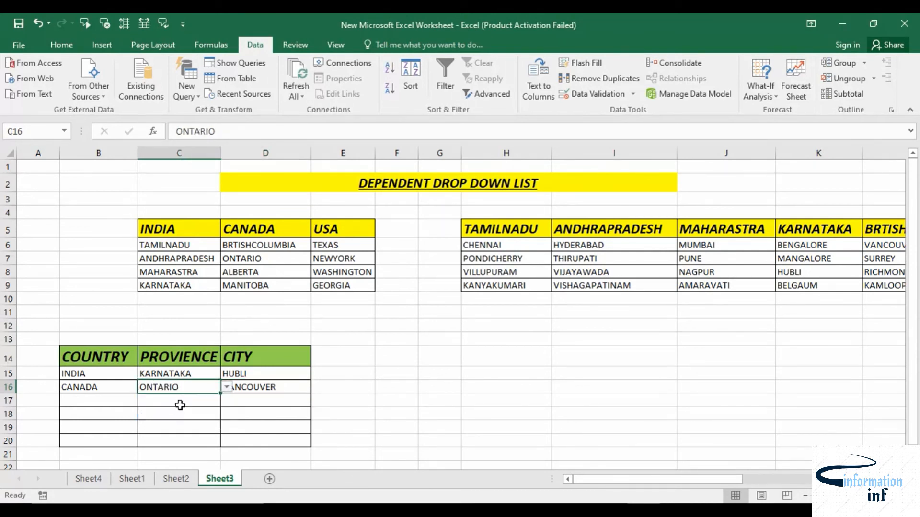
left_click(246, 387)
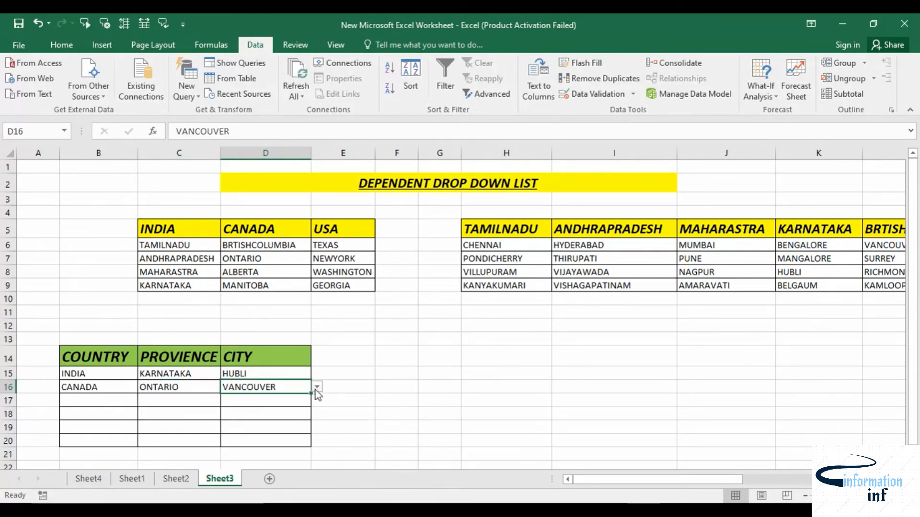
left_click(316, 387)
left_click(252, 398)
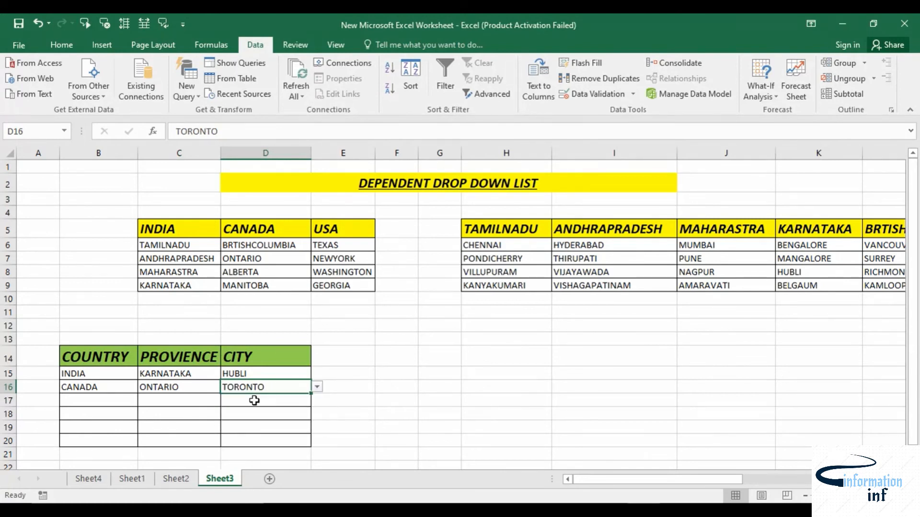
- Switch the row 16 province to ALBERTA and choose RED DEER as its city
left_click(210, 386)
left_click(227, 388)
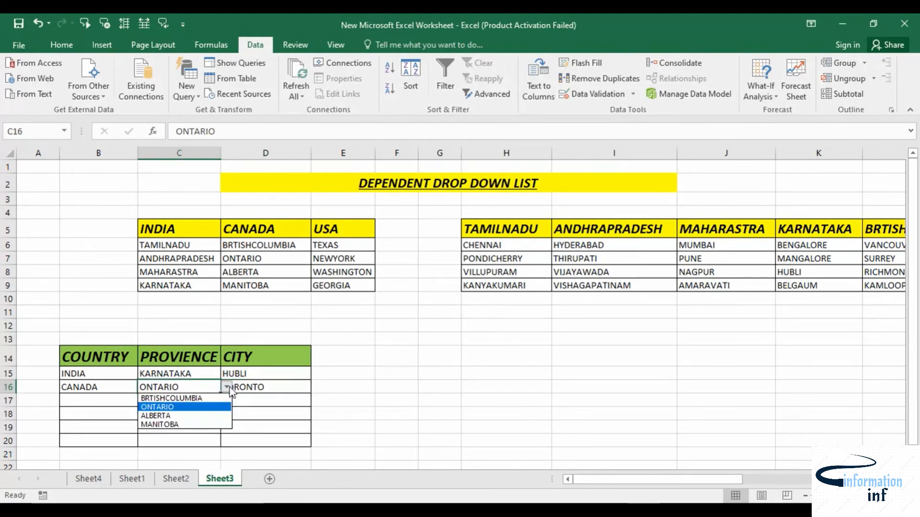
left_click(184, 416)
left_click(265, 388)
left_click(317, 387)
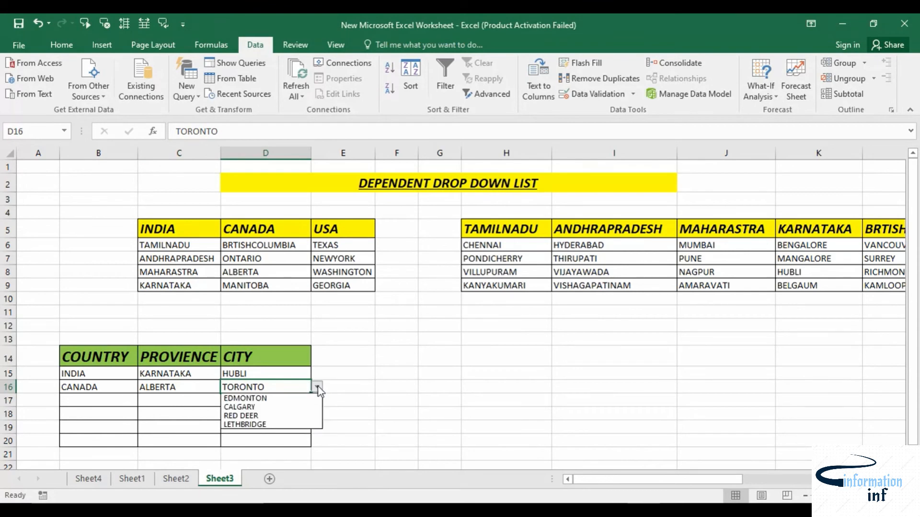
left_click(284, 417)
- Set the row 16 province to MANITOBA and its city to WINNIPEG using the drop-down lists
left_click(209, 387)
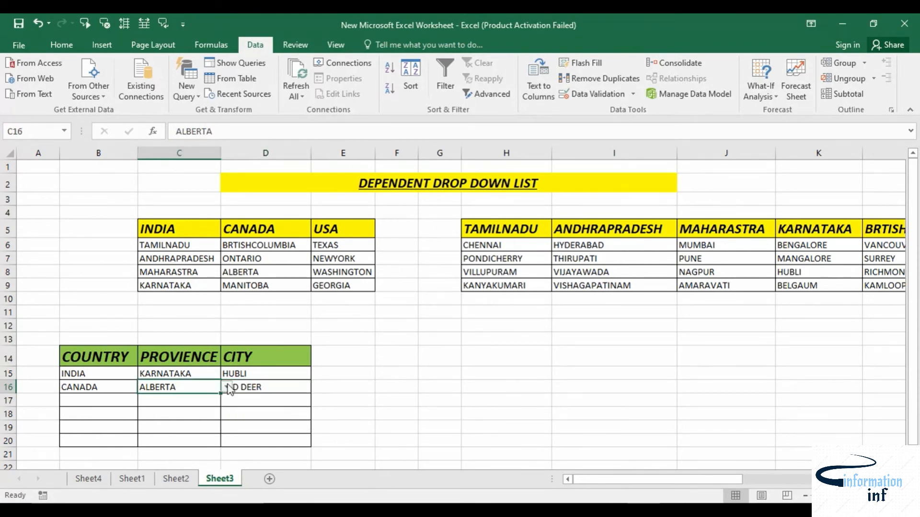
left_click(227, 387)
left_click(188, 424)
left_click(263, 386)
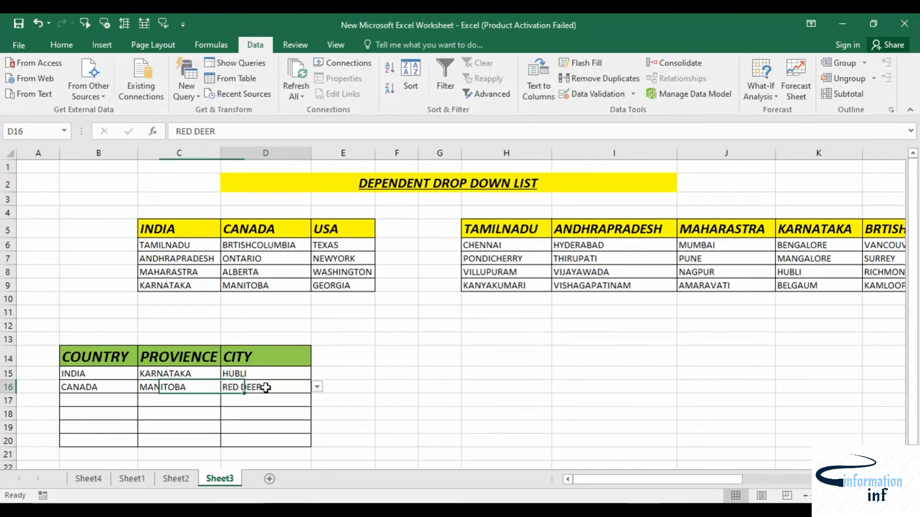
left_click(317, 387)
left_click(268, 399)
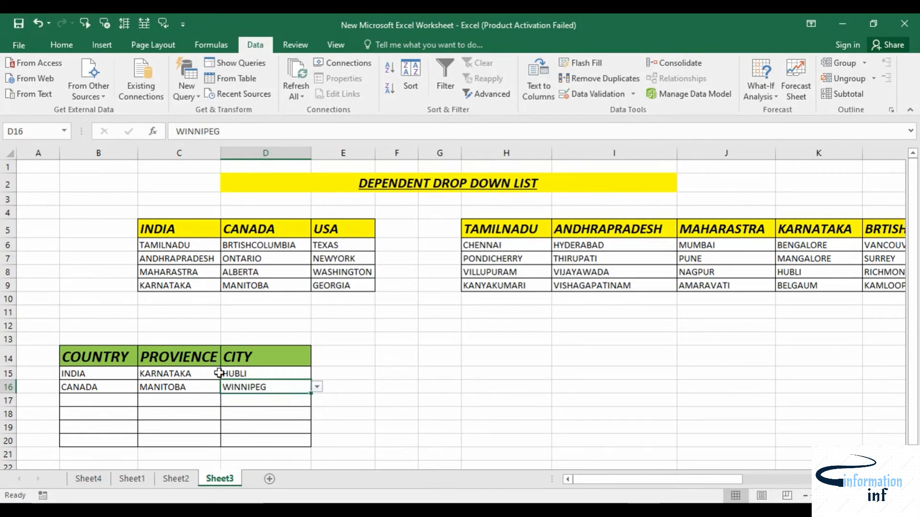
- Fill row 17 from its drop-down lists with country USA, province TEXAS and city SAN ANTONIO
left_click(131, 402)
left_click(144, 400)
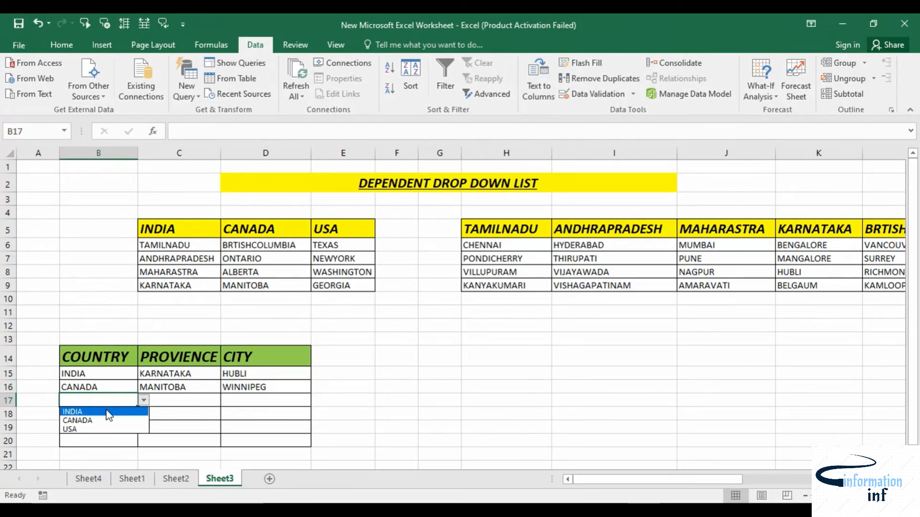
left_click(99, 428)
left_click(180, 408)
left_click(227, 401)
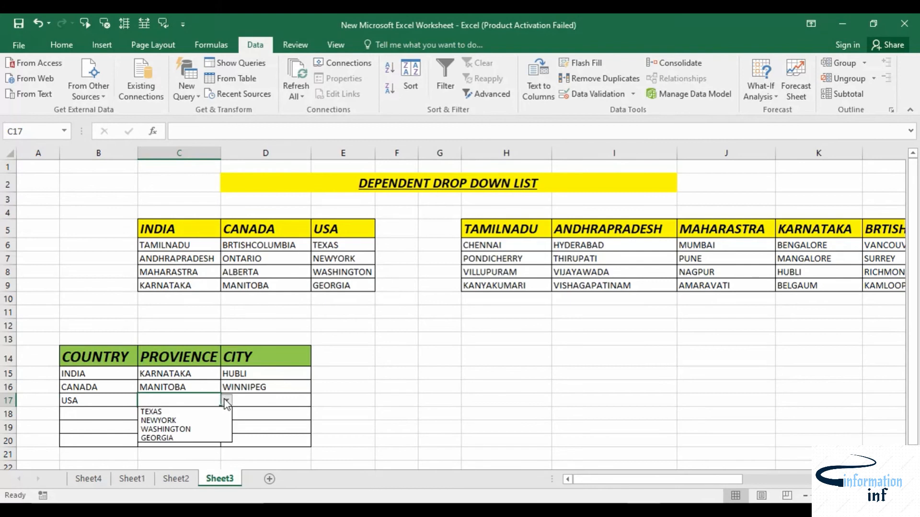
left_click(194, 413)
left_click(227, 400)
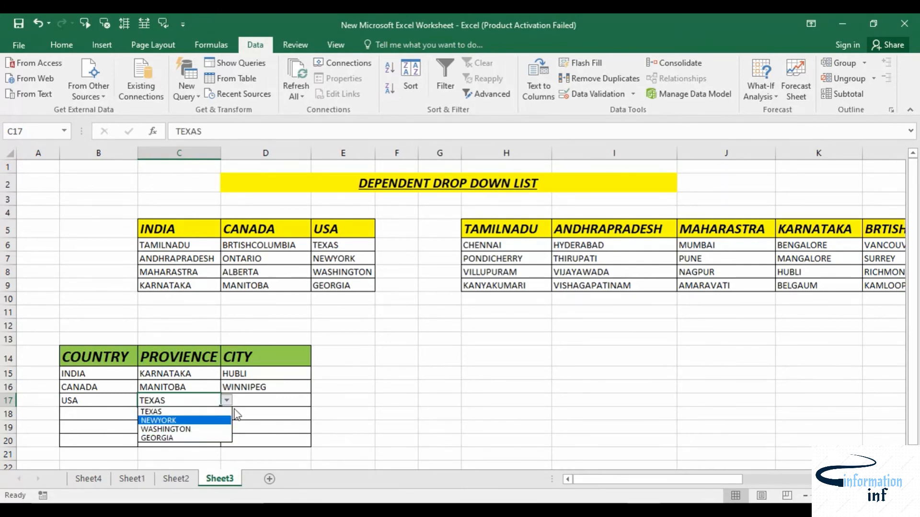
left_click(257, 404)
left_click(308, 397)
left_click(317, 401)
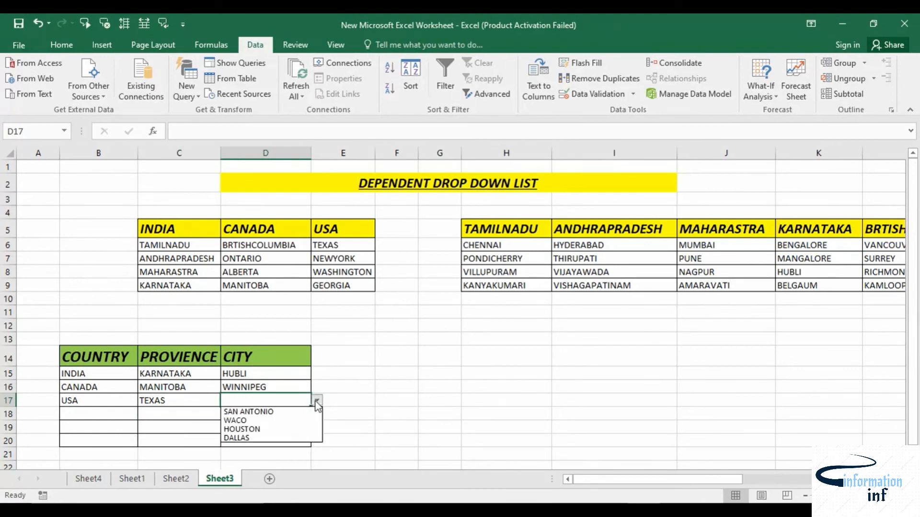
left_click(288, 412)
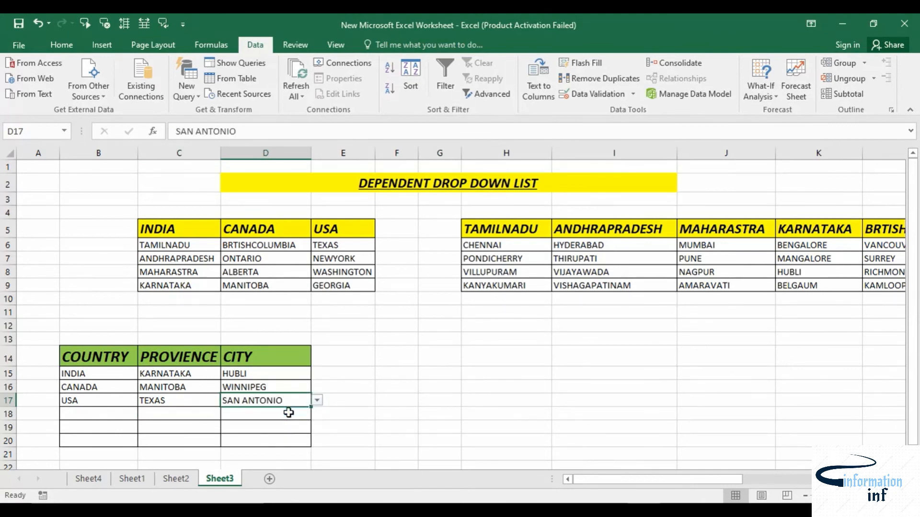
- Change the row 17 province to NEWYORK and choose ROCHESTOR from its dependent city list
left_click(199, 400)
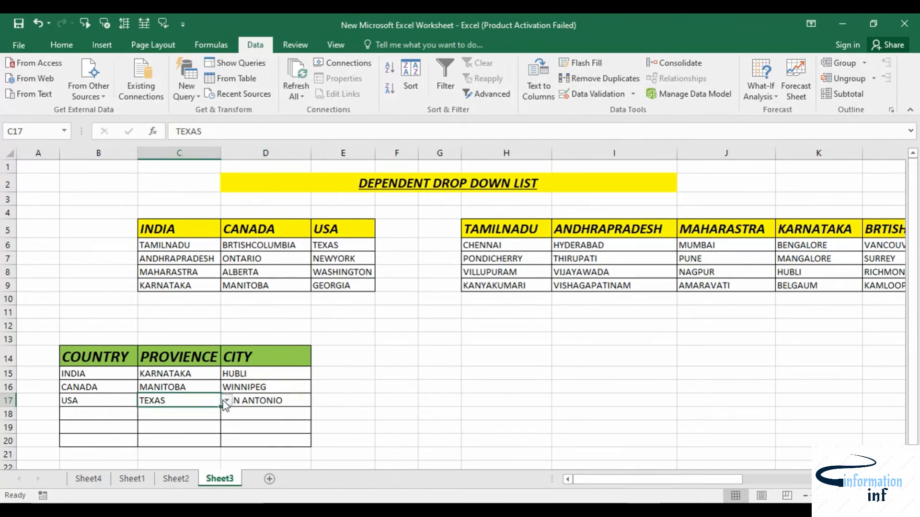
left_click(226, 401)
left_click(198, 421)
left_click(302, 400)
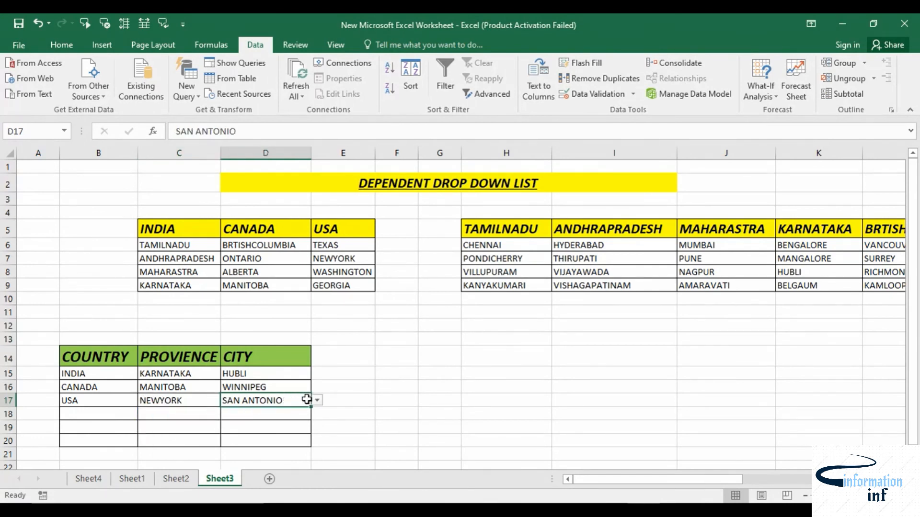
left_click(317, 400)
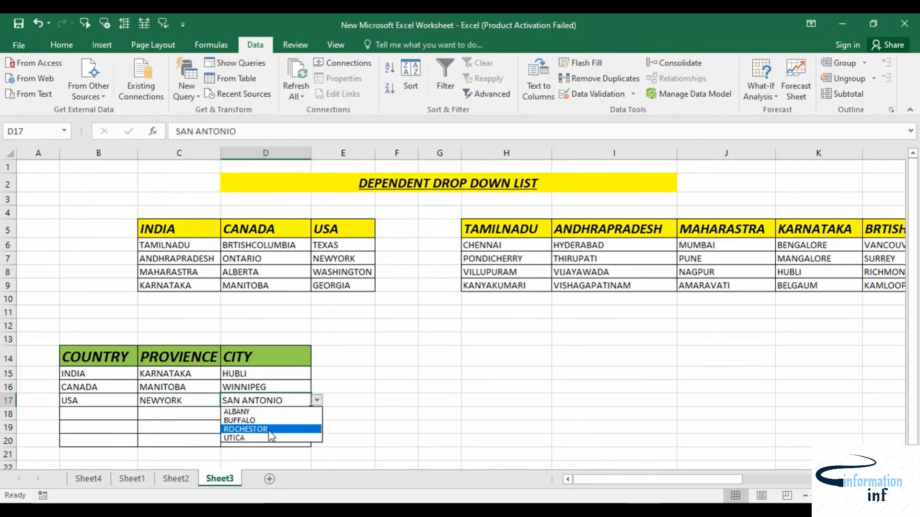
left_click(271, 429)
- Switch the row 17 province to WASHINGTON and pick SEATTLE as its city
left_click(206, 400)
left_click(226, 401)
left_click(201, 428)
left_click(270, 407)
left_click(317, 400)
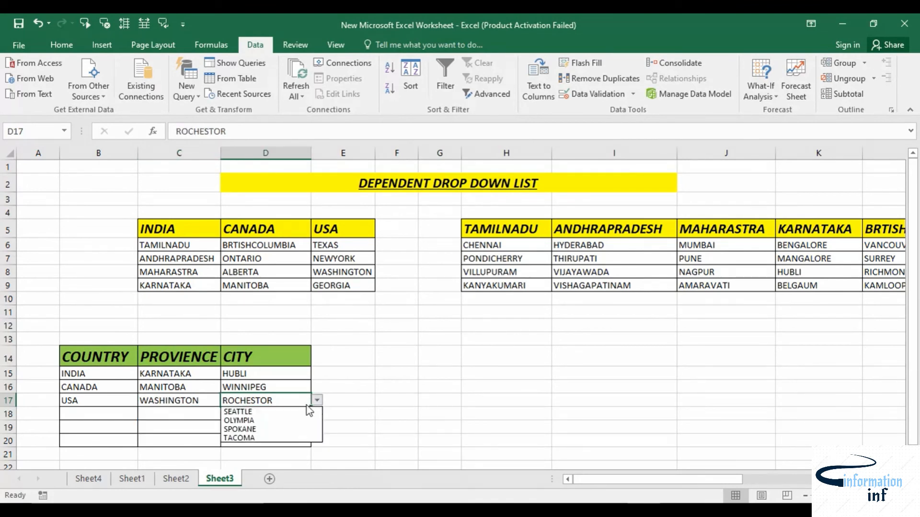
left_click(291, 413)
- Set the row 17 province to GEORGIA and its city to ATLANTA using the drop-down lists
left_click(211, 400)
left_click(226, 401)
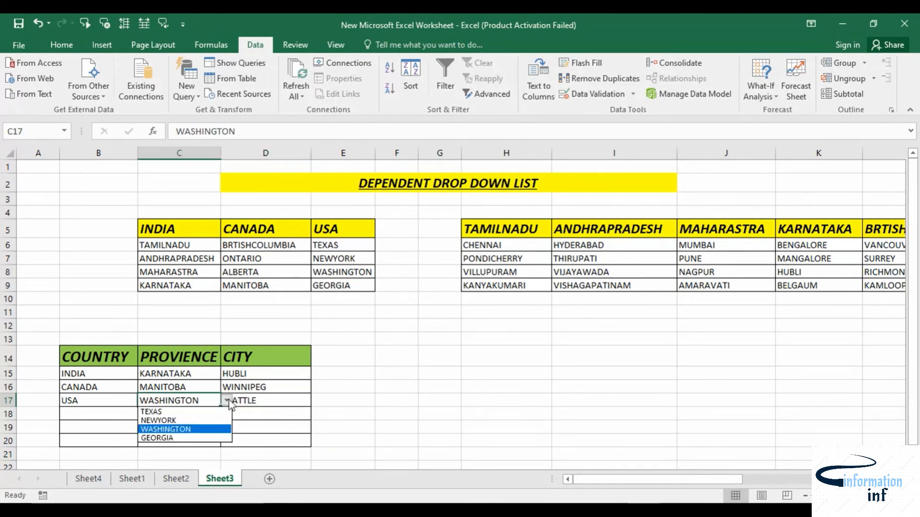
left_click(187, 438)
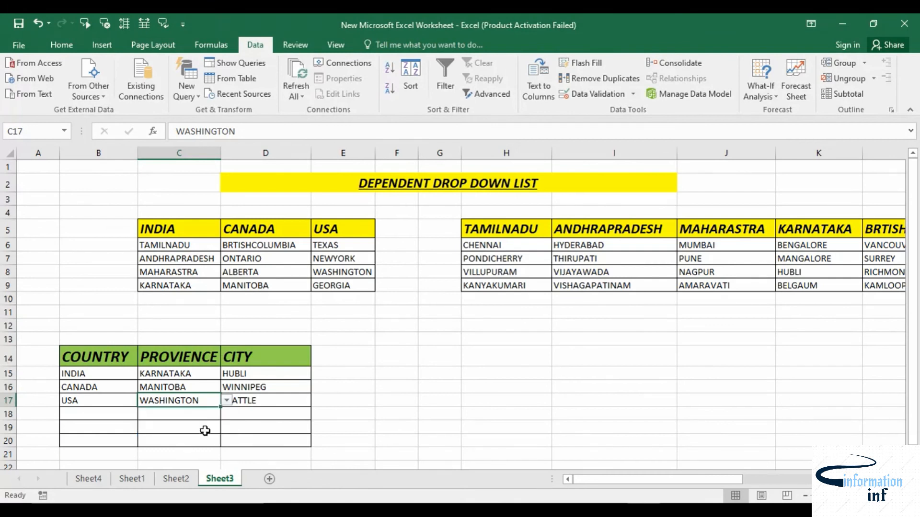
left_click(287, 401)
left_click(318, 400)
left_click(293, 412)
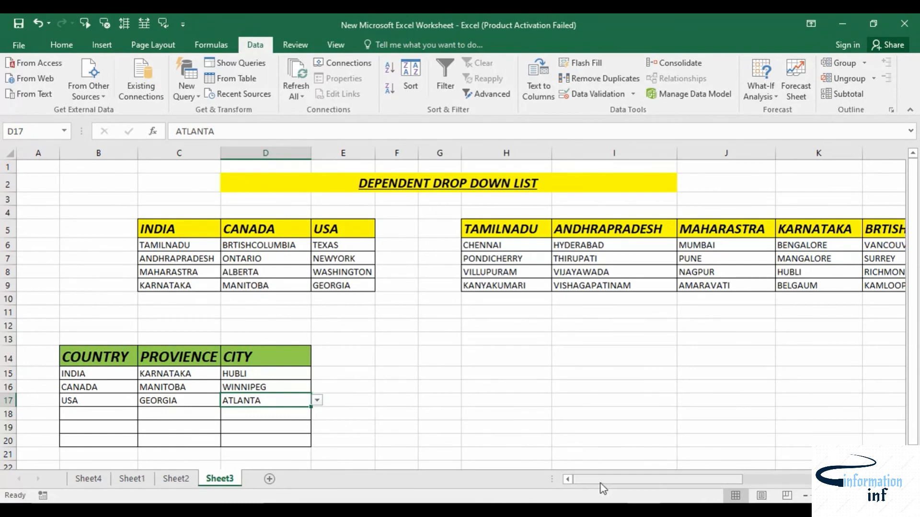
left_click_drag(599, 486, 685, 488)
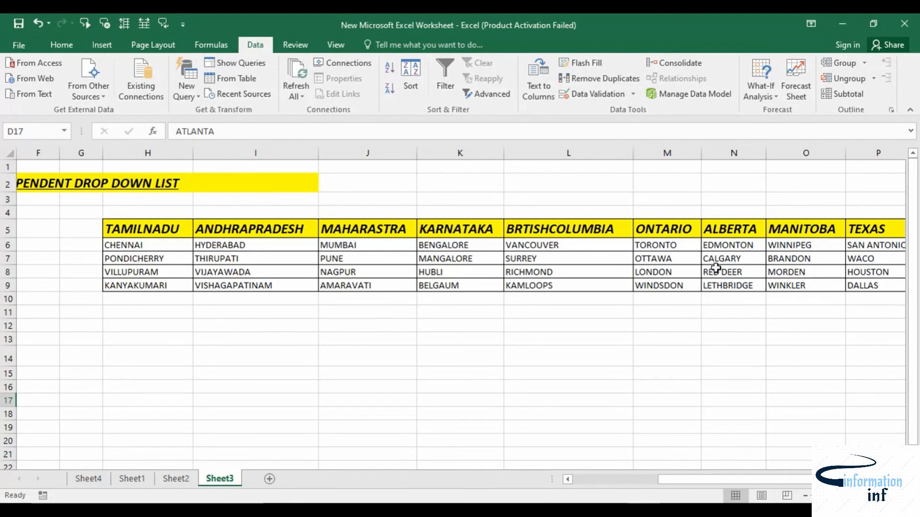
left_click_drag(738, 481, 810, 481)
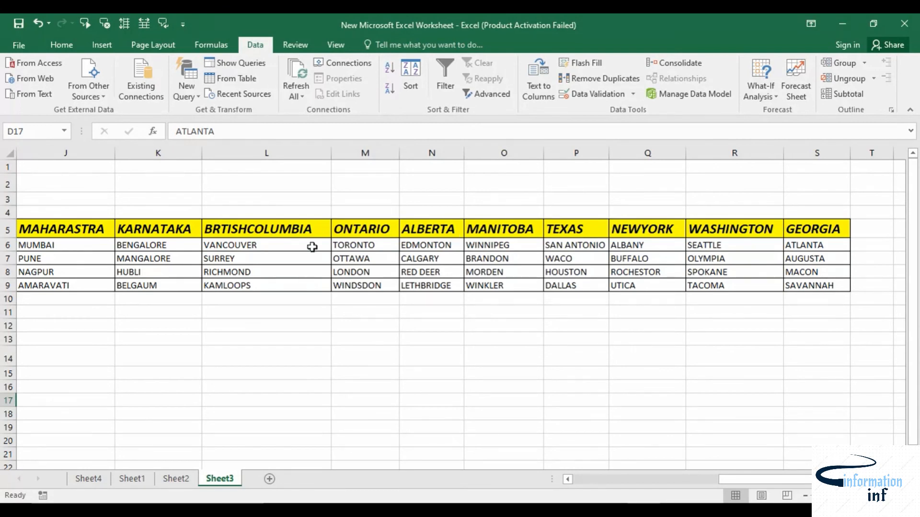
left_click_drag(735, 479, 588, 479)
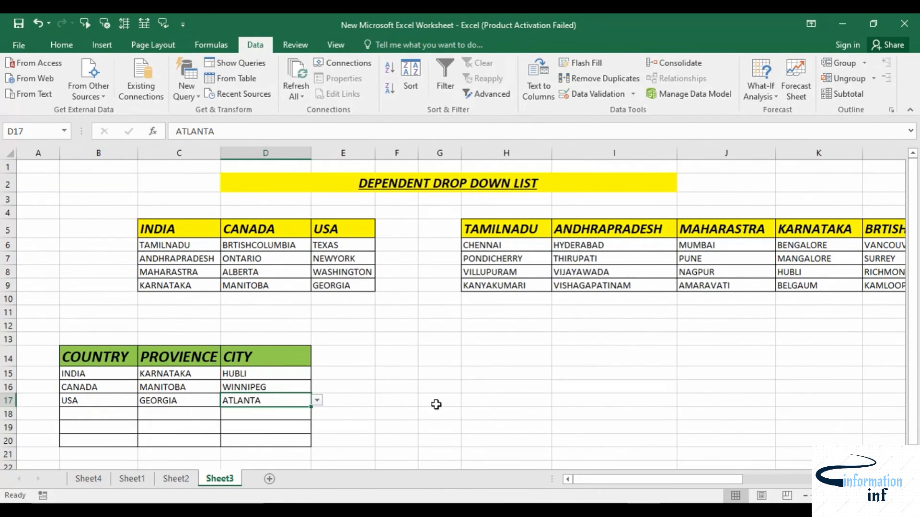
- Fill row 18 from its drop-down lists with country INDIA, province ANDHRAPRADESH and city HYDERABAD
left_click(115, 415)
left_click(144, 414)
left_click(111, 425)
left_click(185, 413)
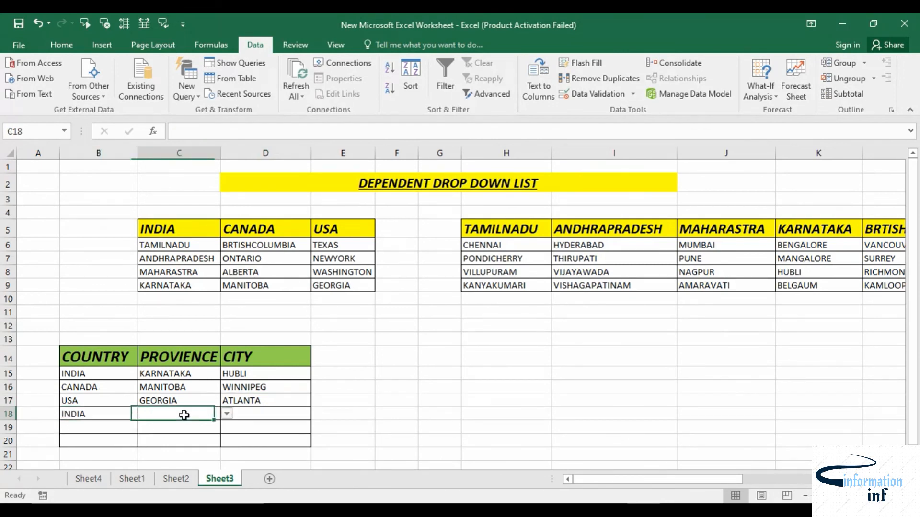
left_click(226, 415)
left_click(182, 429)
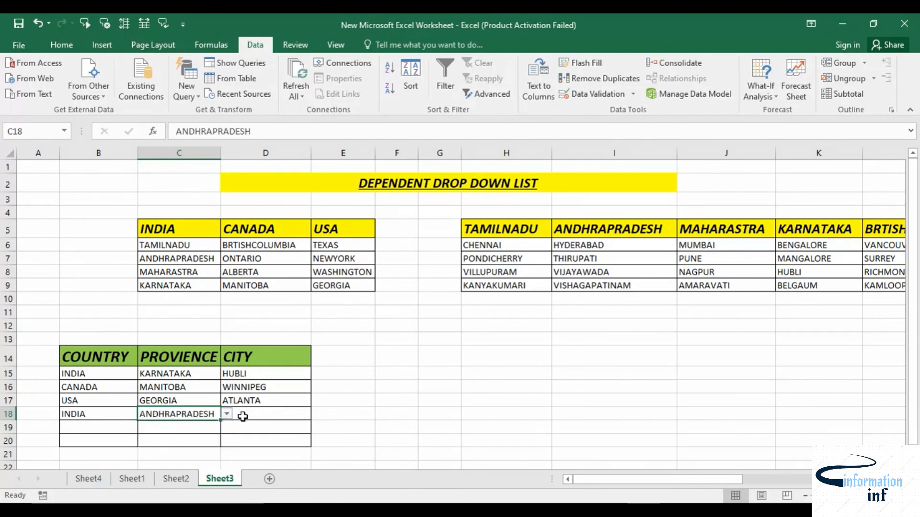
left_click(285, 414)
left_click(317, 415)
left_click(259, 423)
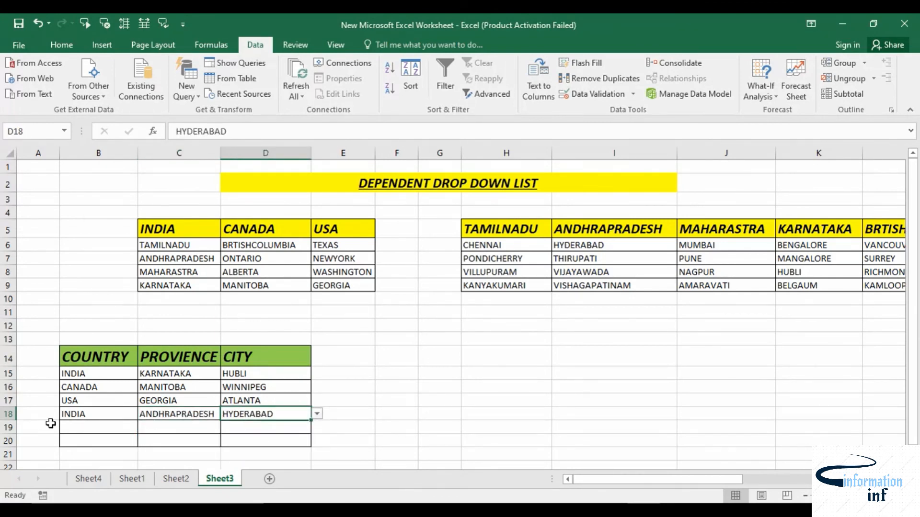
- Complete row 19 with country INDIA, province TAMILNADU and city PONDICHERRY from the dependent lists
left_click(100, 427)
left_click(143, 428)
left_click(110, 439)
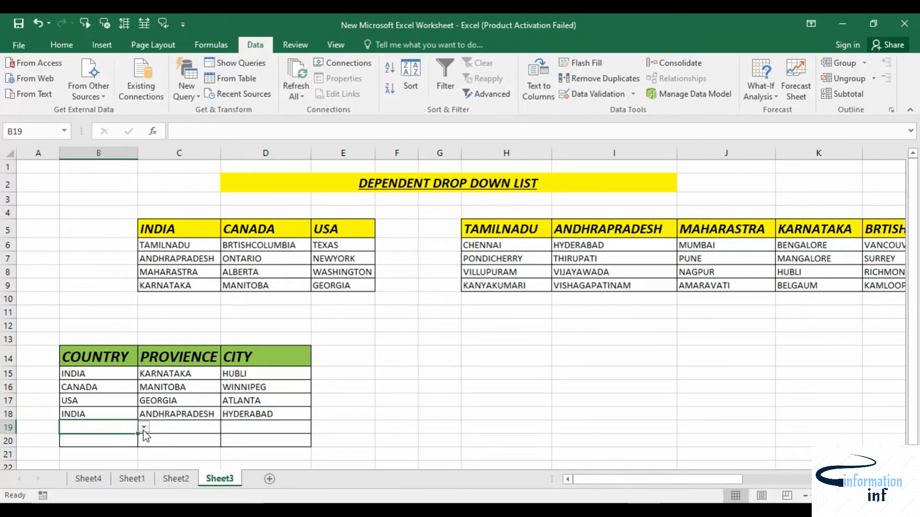
left_click(211, 426)
left_click(227, 429)
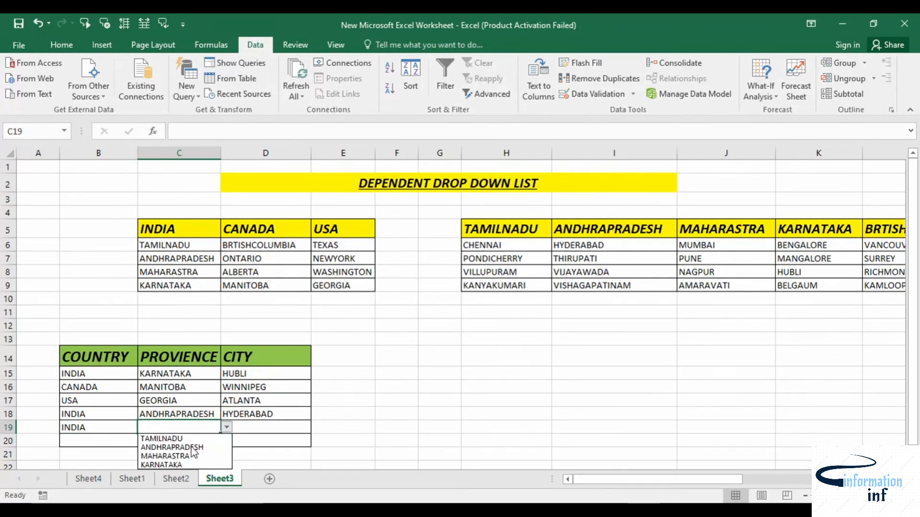
left_click(163, 437)
left_click(294, 427)
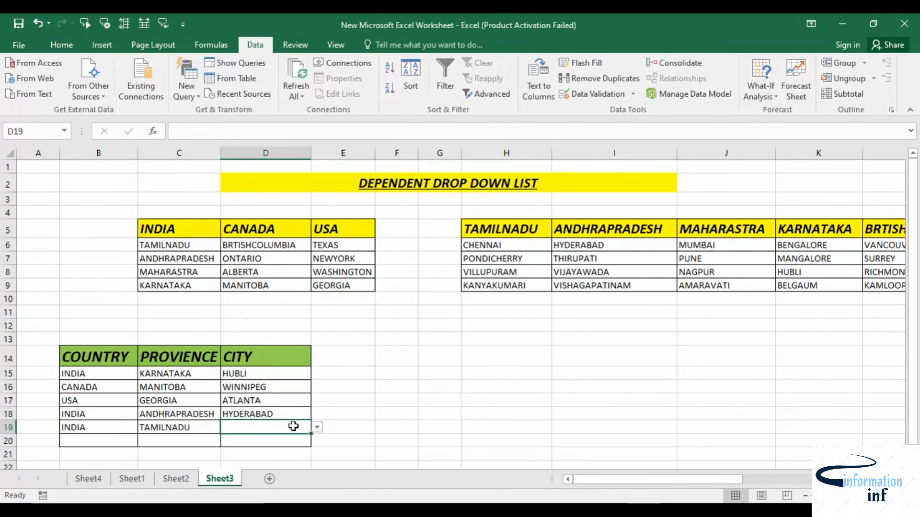
left_click(317, 427)
left_click(268, 442)
- Complete row 20 with country CANADA, province BRTISHCOLUMBIA and city VANCOUVER from the dependent lists
left_click(127, 439)
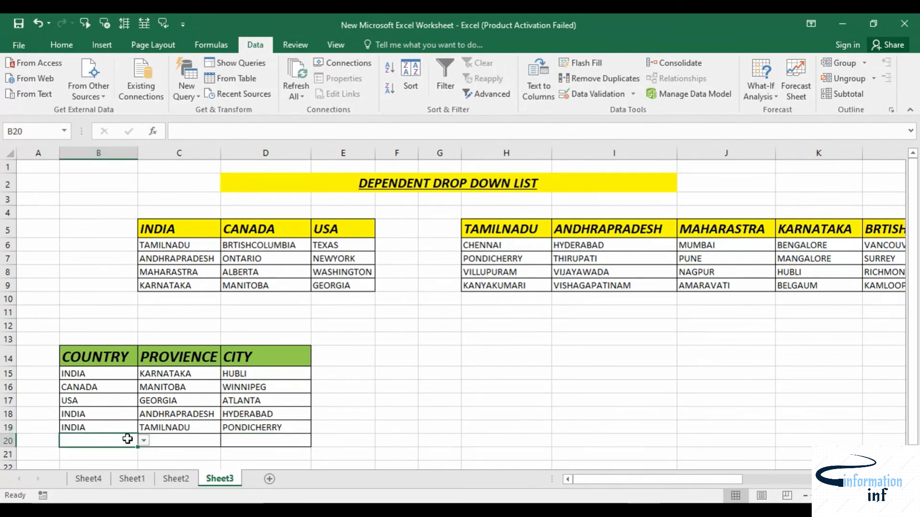
left_click(144, 440)
left_click(108, 461)
left_click(218, 438)
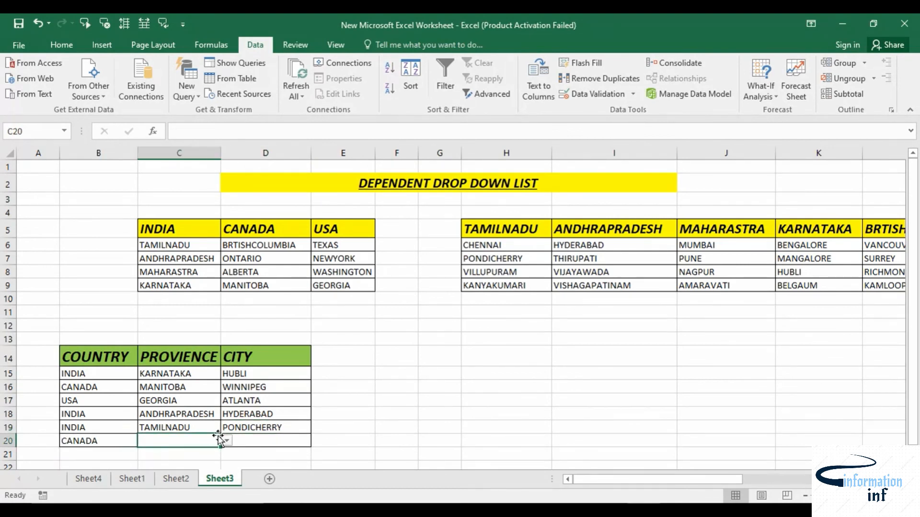
left_click(227, 442)
left_click(252, 442)
left_click(227, 441)
left_click(158, 447)
left_click(253, 439)
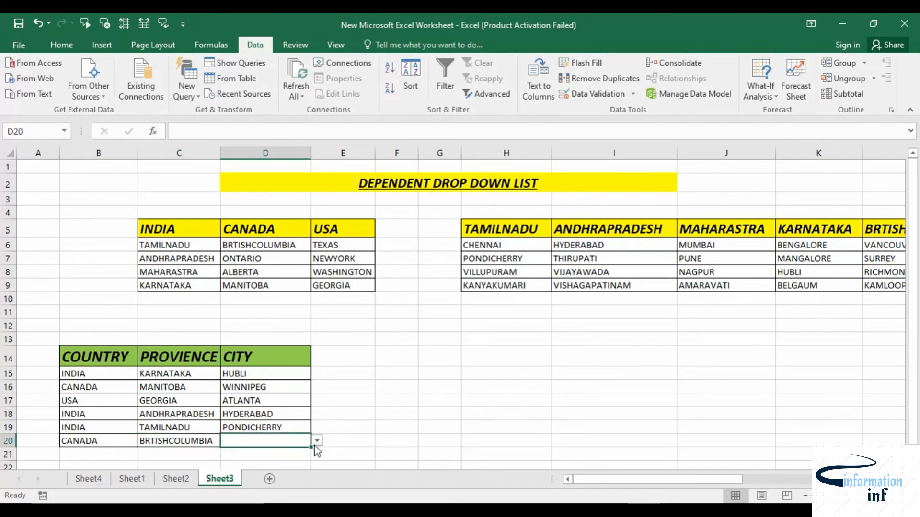
left_click(317, 441)
left_click(268, 451)
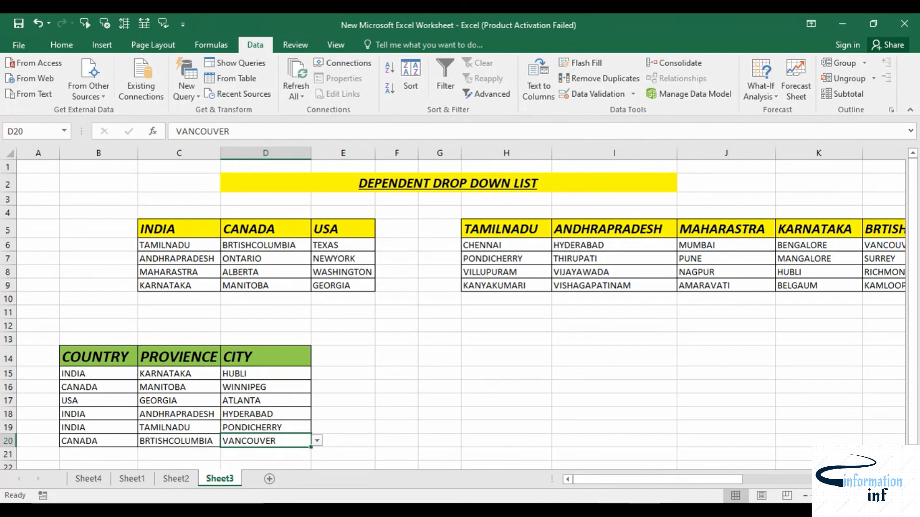
left_click(596, 511)
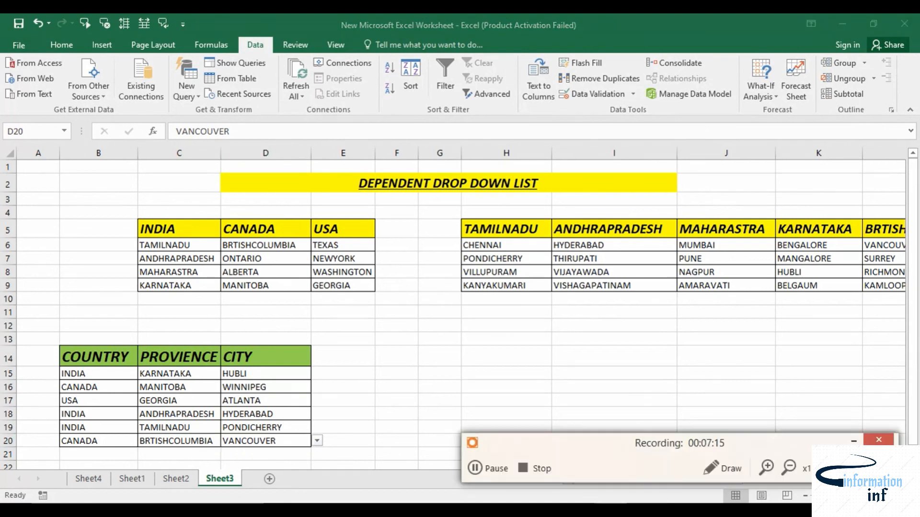
left_click(541, 471)
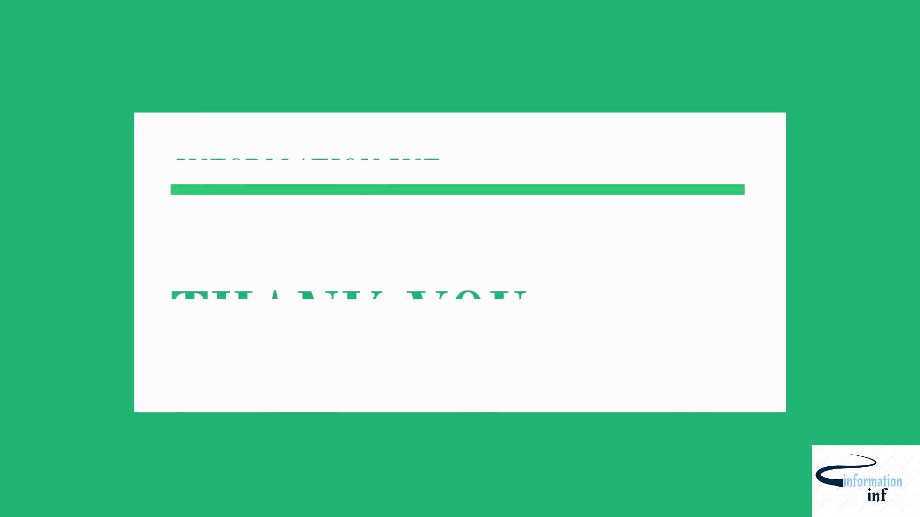